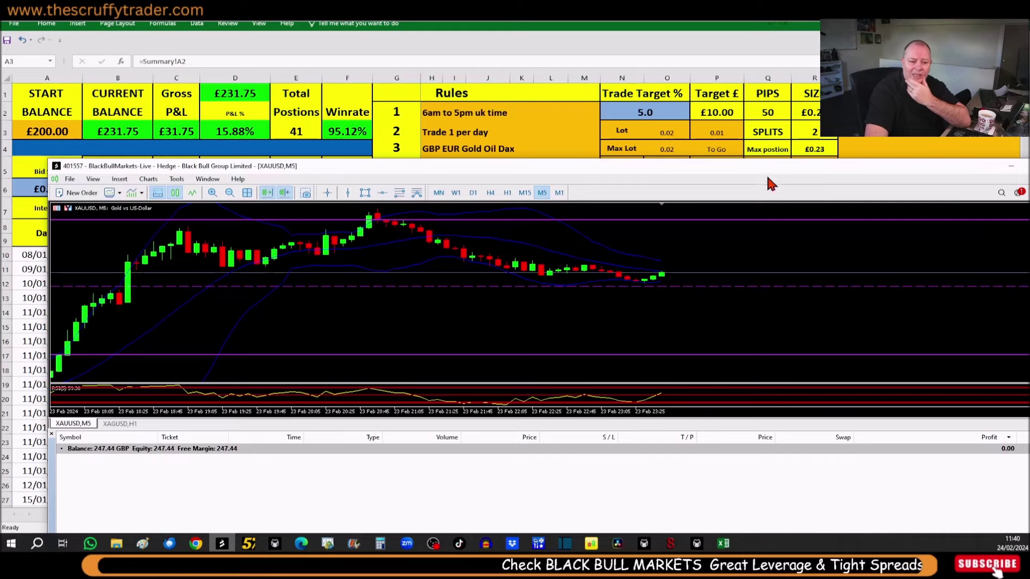
Step: Maximise the trading terminal and show its account history for the custom period 08/01/2024 to 25/02/2024, through to the latest trades
{"action": "double_click", "coordinate": [937, 166]}
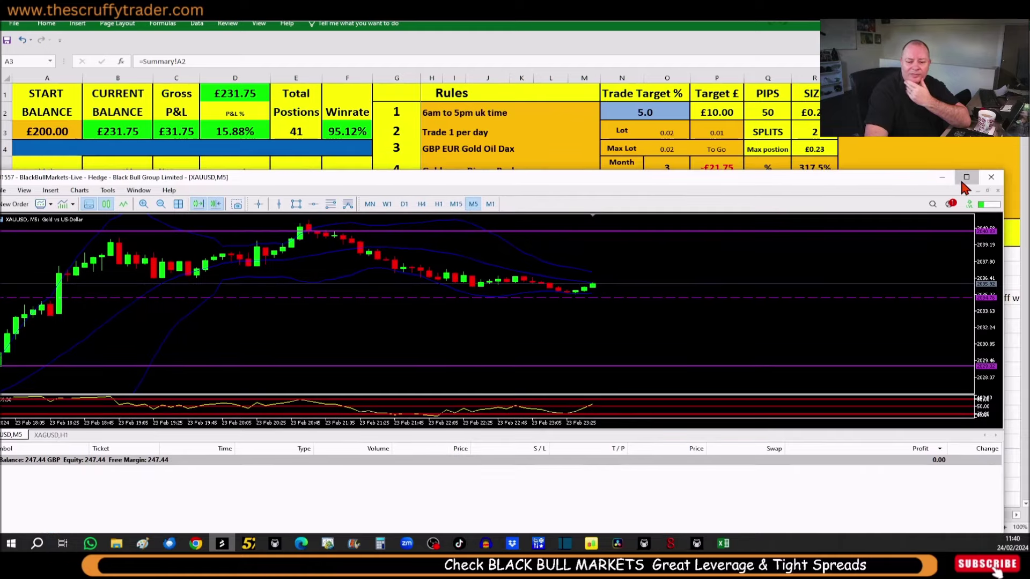
{"action": "left_click", "coordinate": [960, 177]}
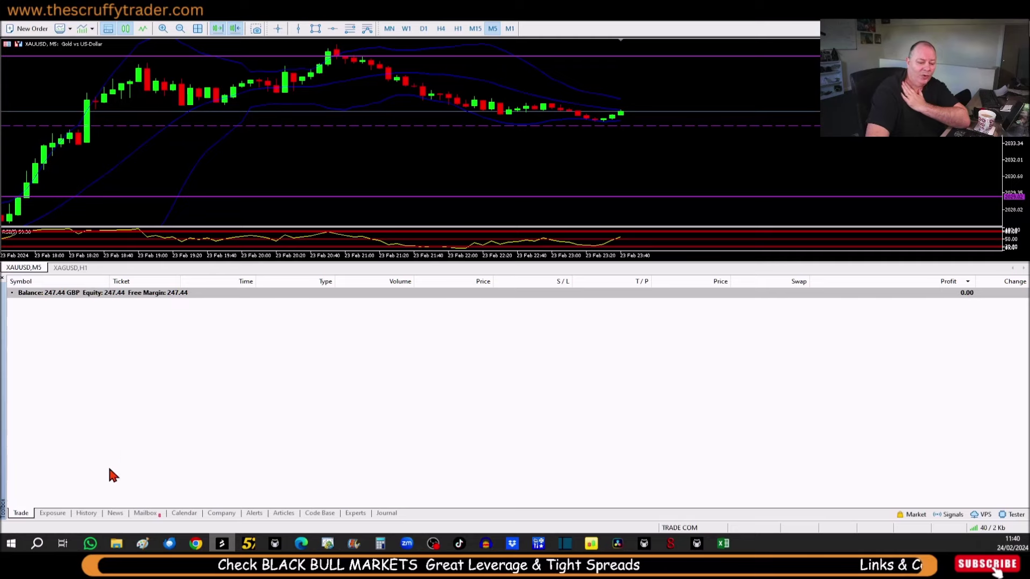
{"action": "left_click", "coordinate": [86, 513]}
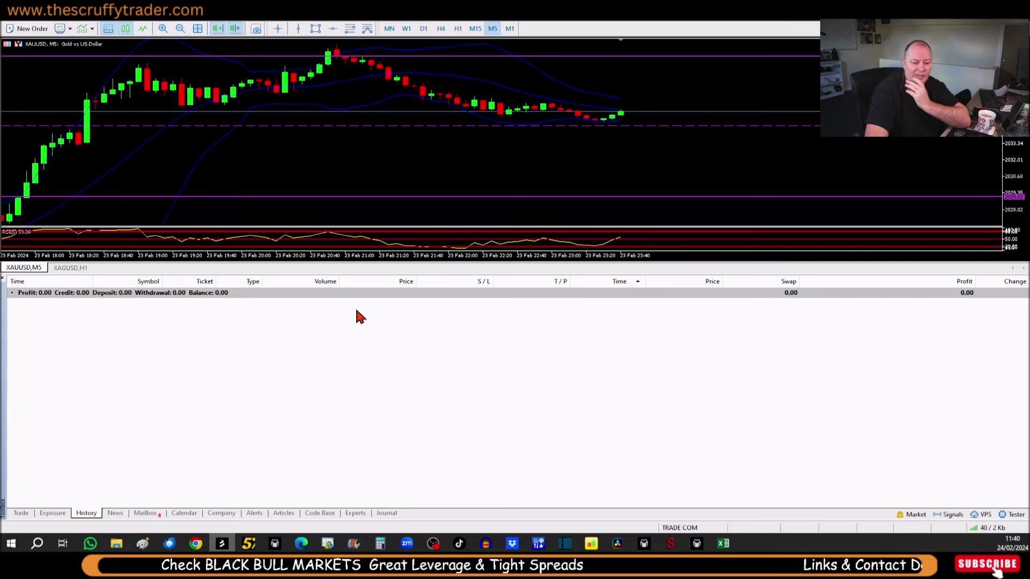
{"action": "right_click", "coordinate": [363, 293]}
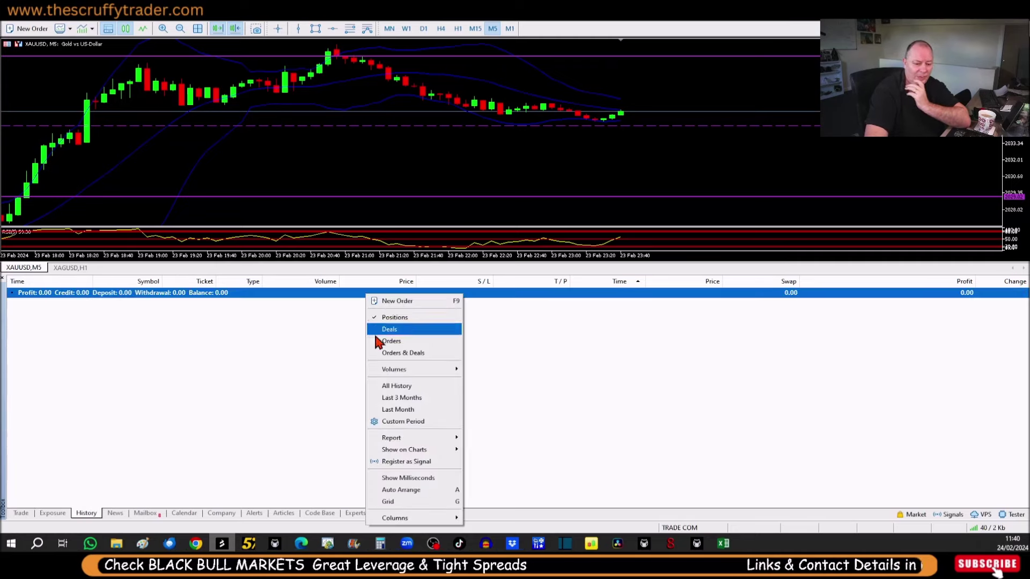
{"action": "left_click", "coordinate": [397, 422]}
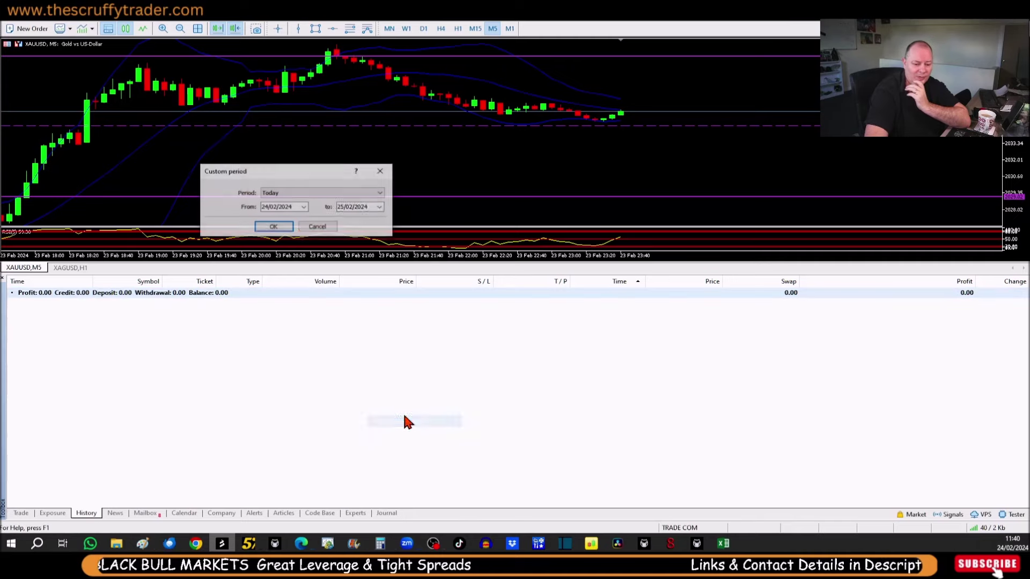
{"action": "left_click", "coordinate": [304, 207]}
{"action": "left_click", "coordinate": [195, 220]}
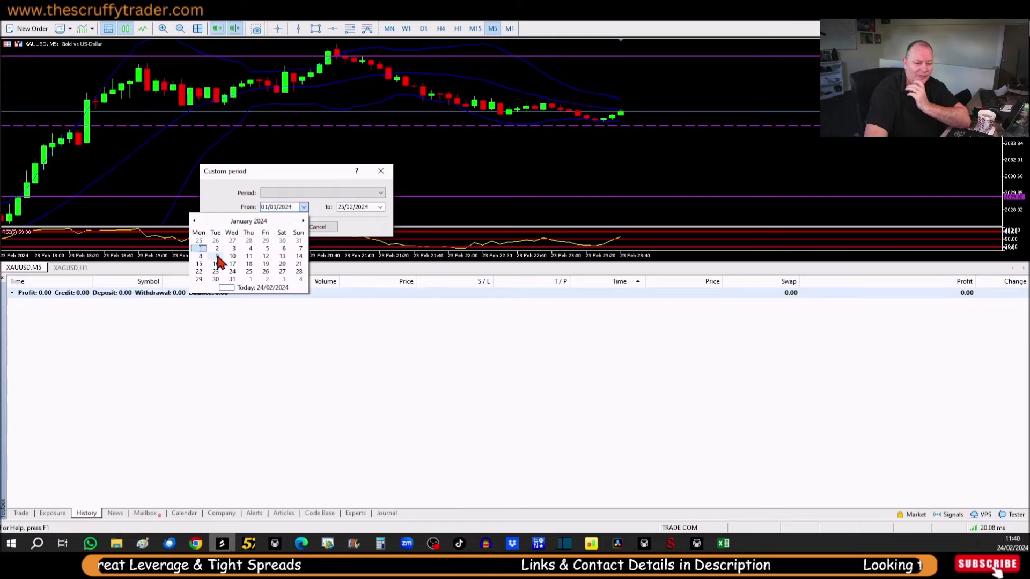
{"action": "left_click", "coordinate": [201, 256]}
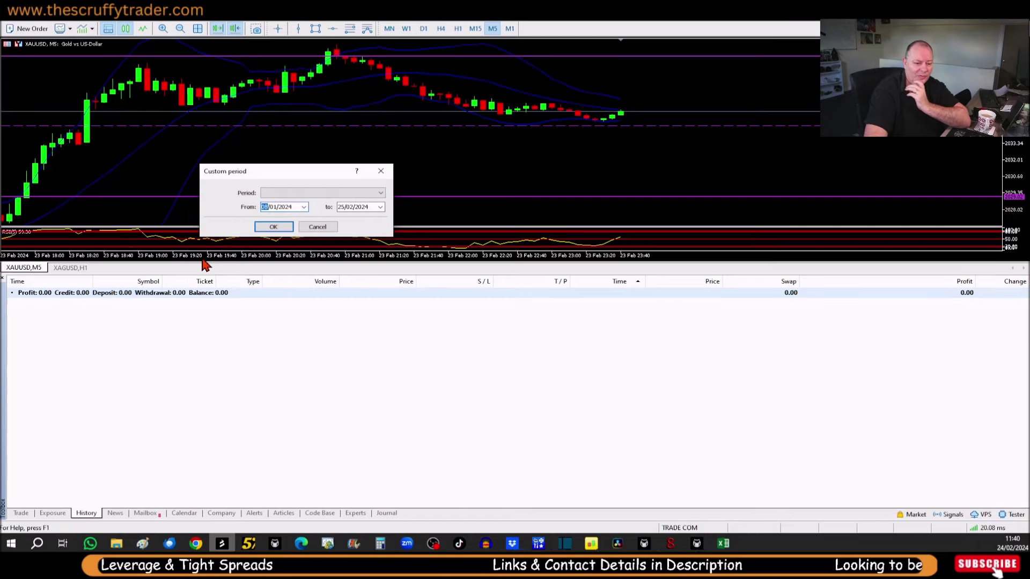
{"action": "left_click", "coordinate": [275, 228]}
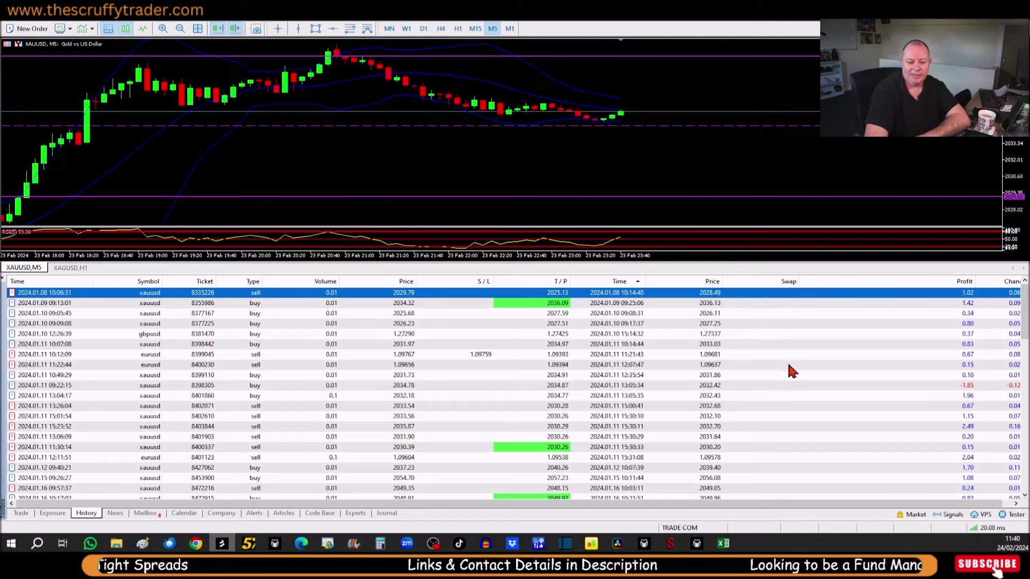
{"action": "left_click_drag", "start_coordinate": [1026, 314], "coordinate": [1026, 475]}
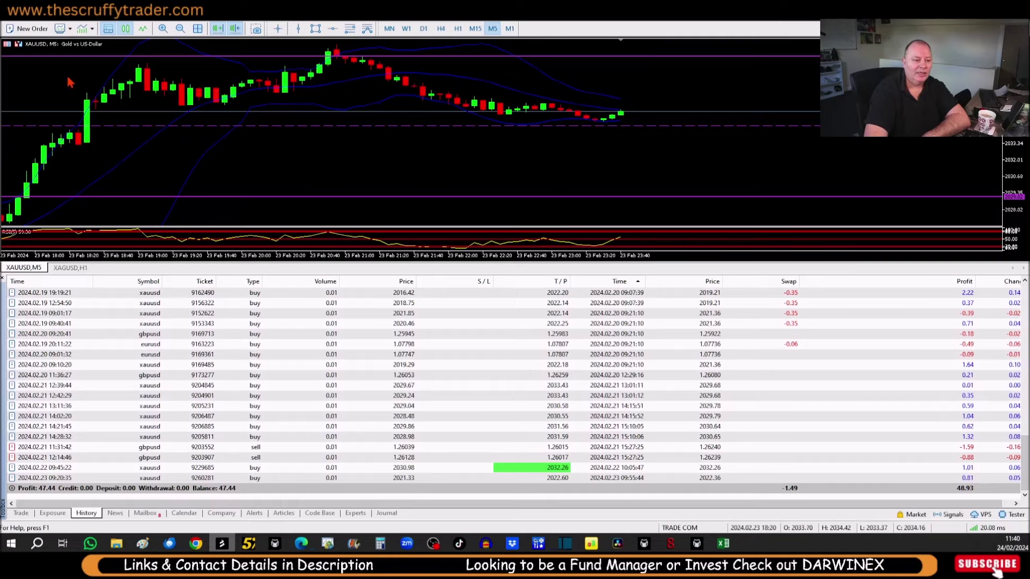
Step: Switch to the Excel trading journal and review the Summary sheet and the trade target percentages on the Jan and Feb sheets
{"action": "key", "text": "alt+Tab"}
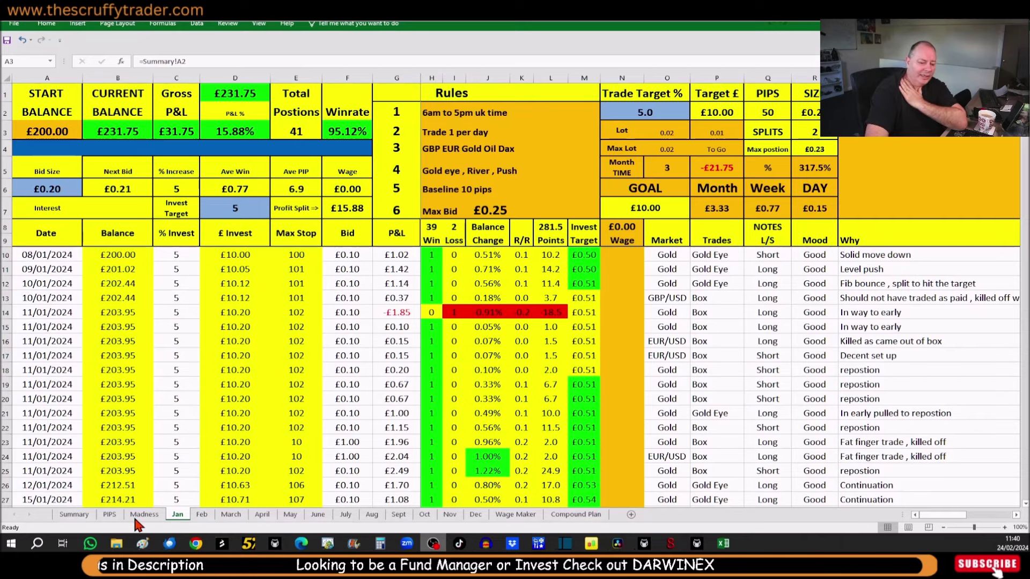
{"action": "left_click", "coordinate": [74, 518]}
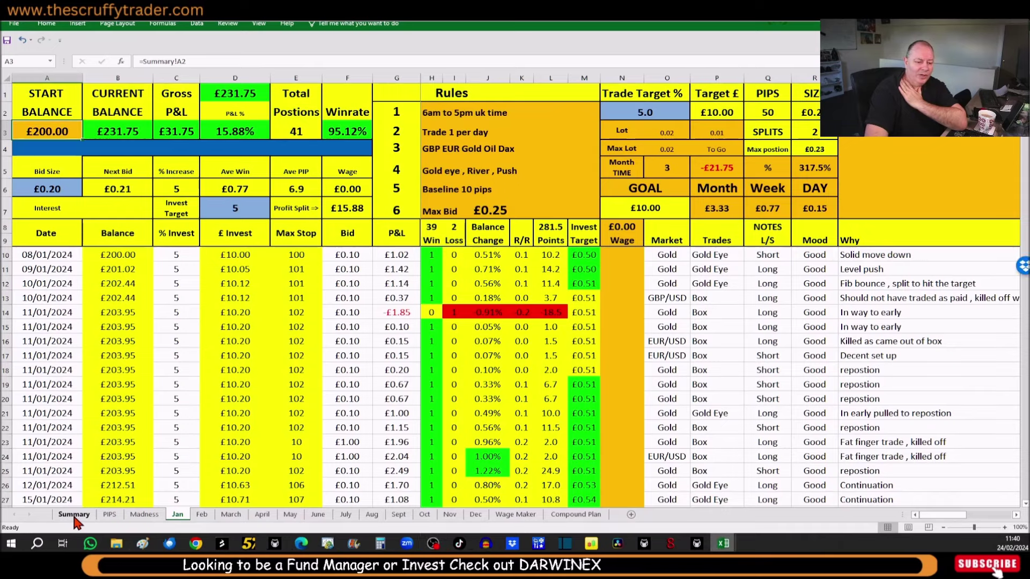
{"action": "left_click", "coordinate": [74, 518]}
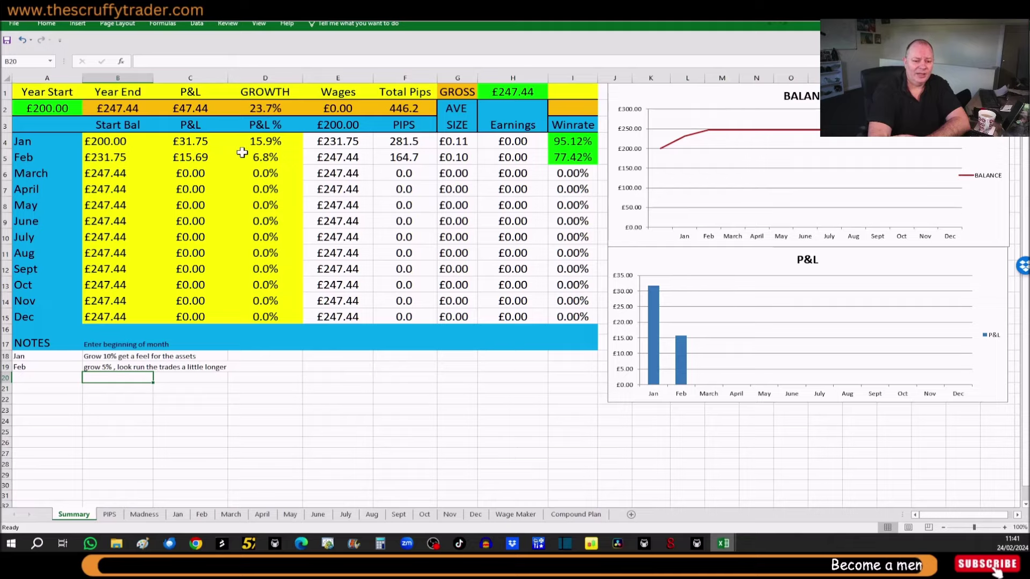
{"action": "left_click", "coordinate": [177, 515]}
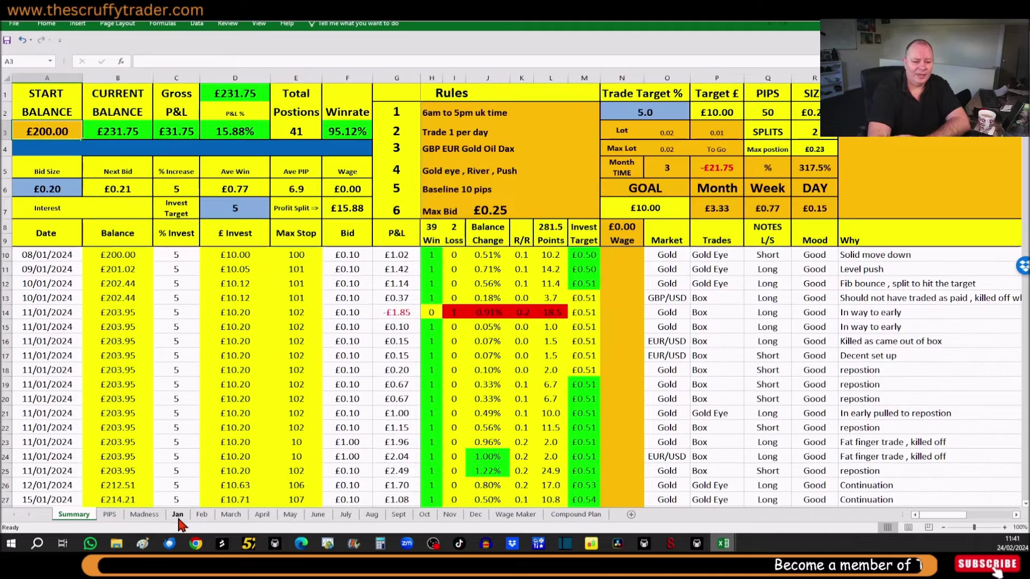
{"action": "left_click", "coordinate": [646, 114]}
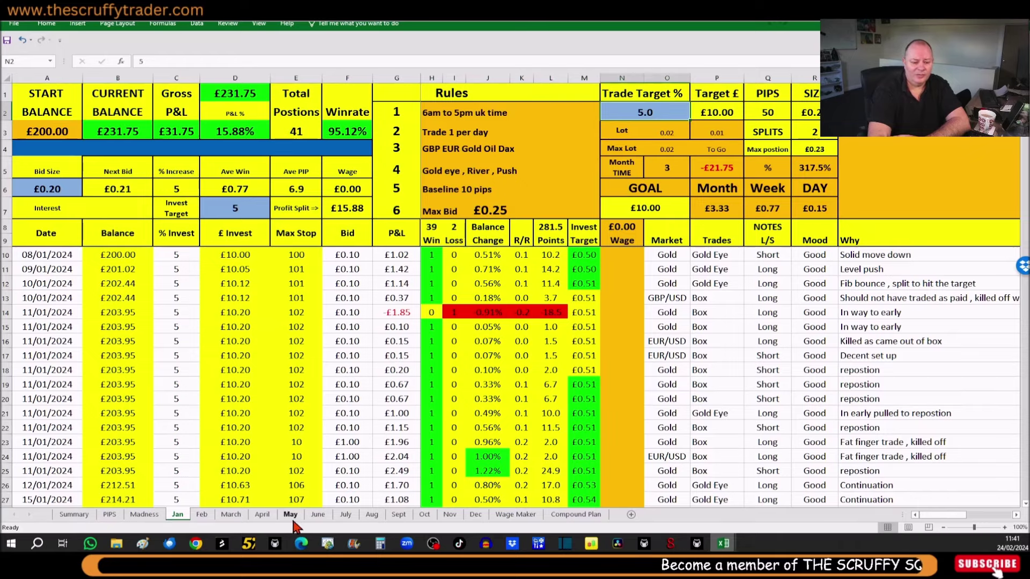
{"action": "left_click", "coordinate": [202, 515]}
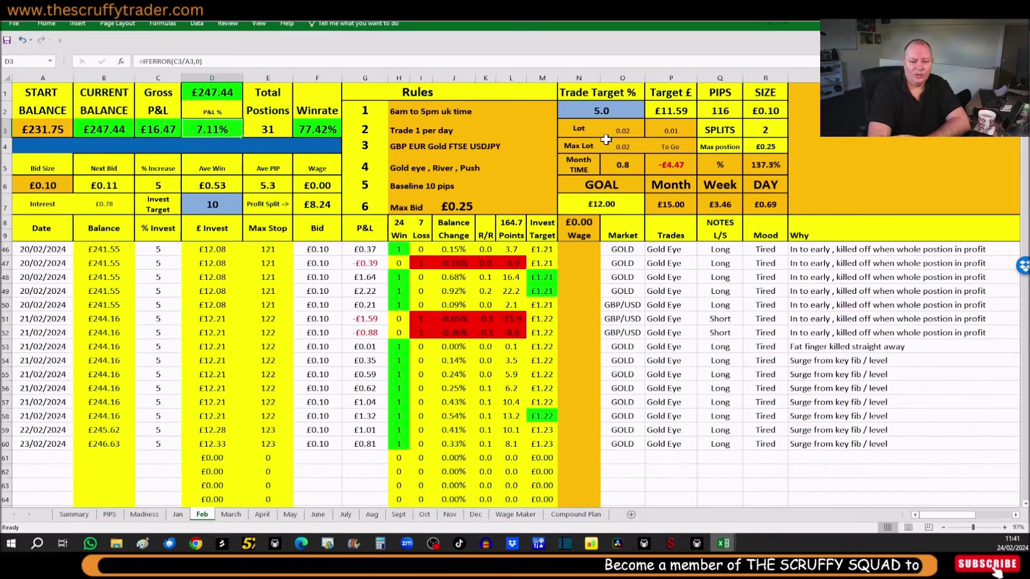
{"action": "left_click", "coordinate": [603, 115]}
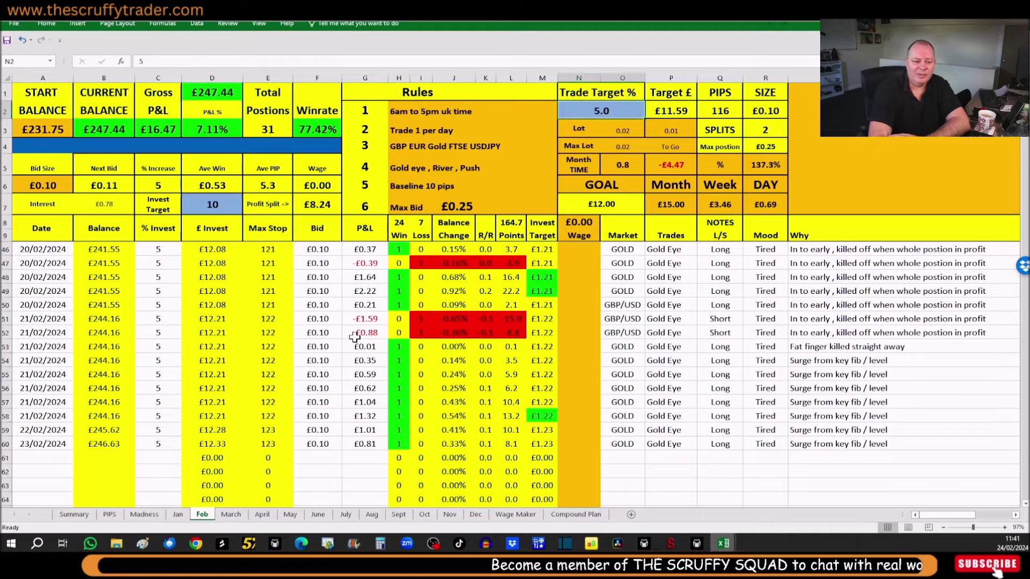
Step: Set the goal on the March sheet to £25 and check the resulting daily target
{"action": "left_click", "coordinate": [231, 515]}
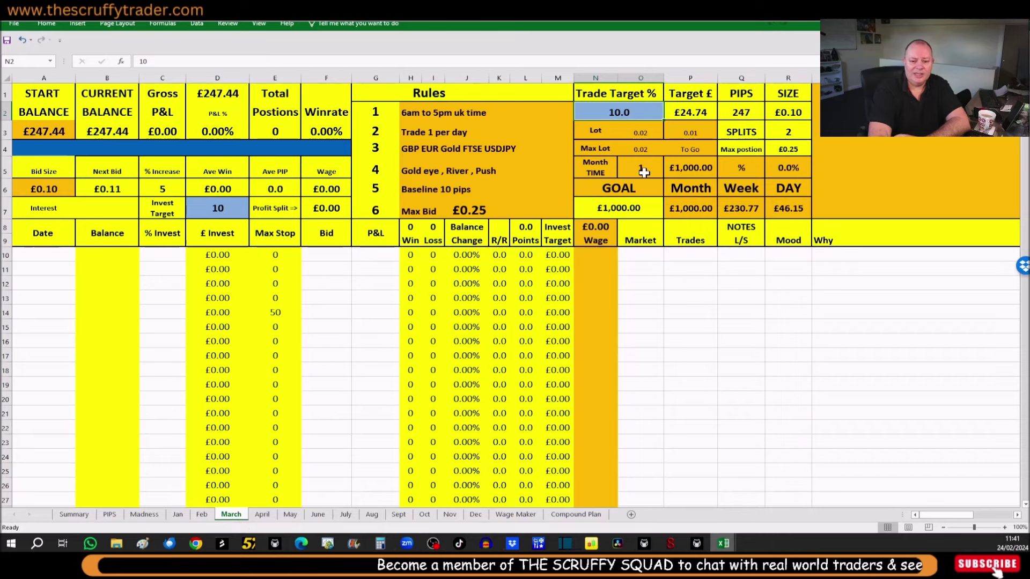
{"action": "left_click", "coordinate": [622, 211]}
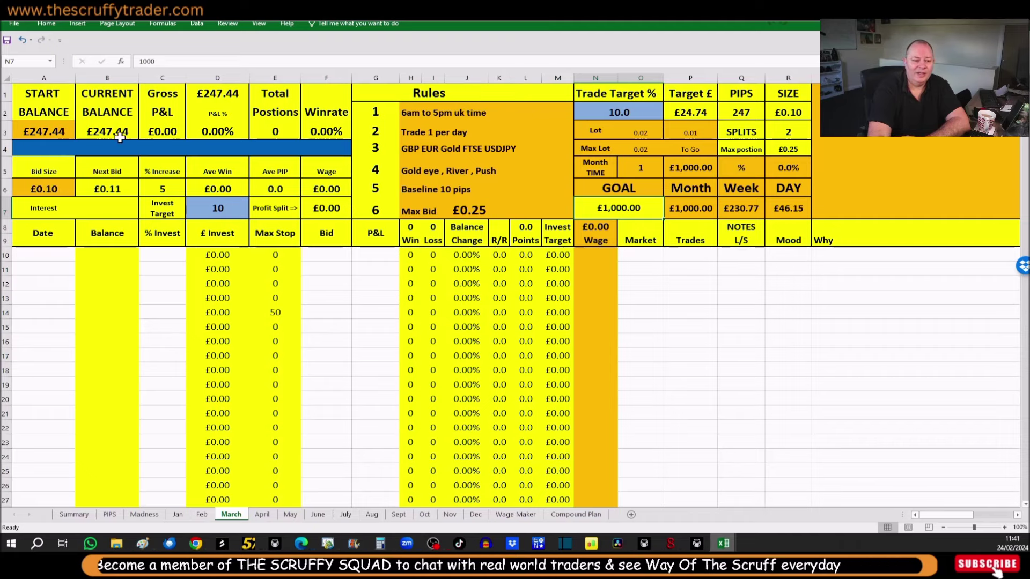
{"action": "type", "text": "25"}
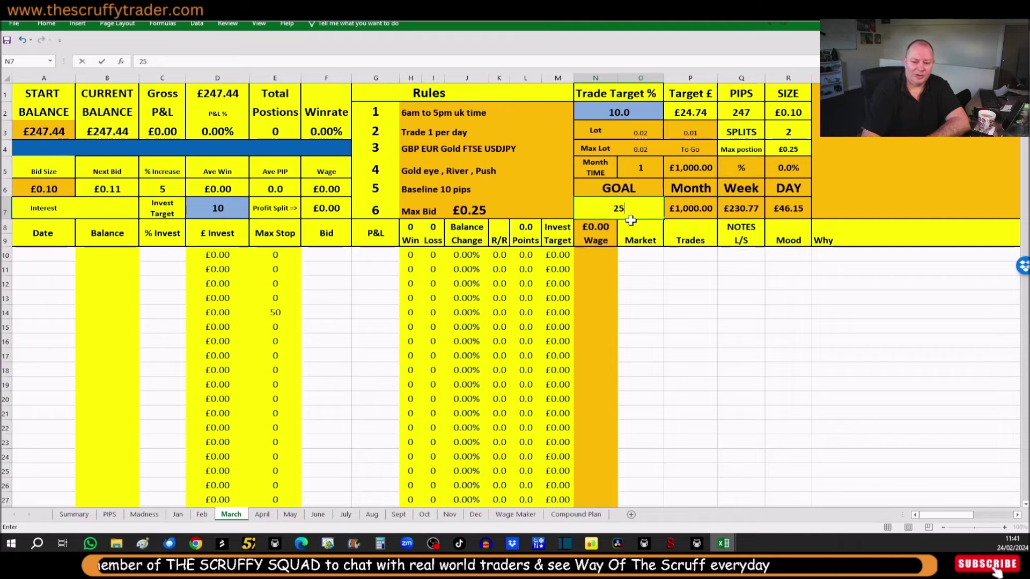
{"action": "key", "text": "Return"}
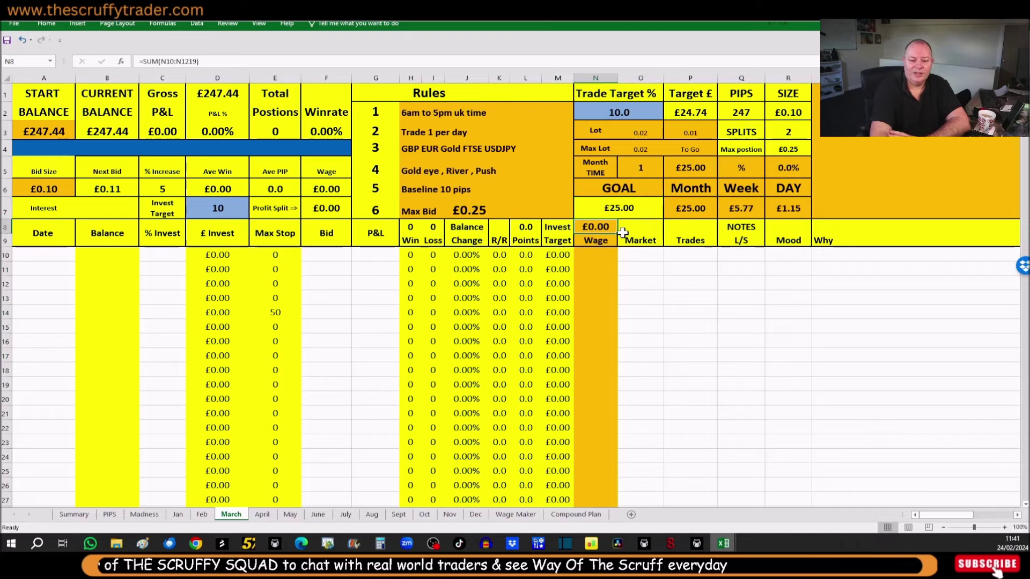
{"action": "left_click", "coordinate": [795, 208]}
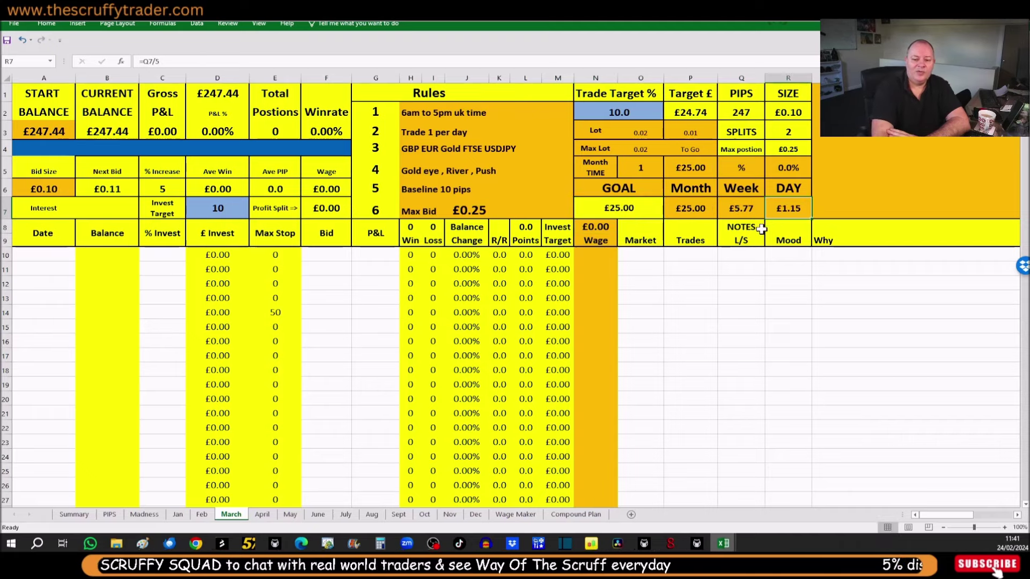
Step: Check the March trade target percentage and set the bid size to 0.2
{"action": "left_click", "coordinate": [639, 120]}
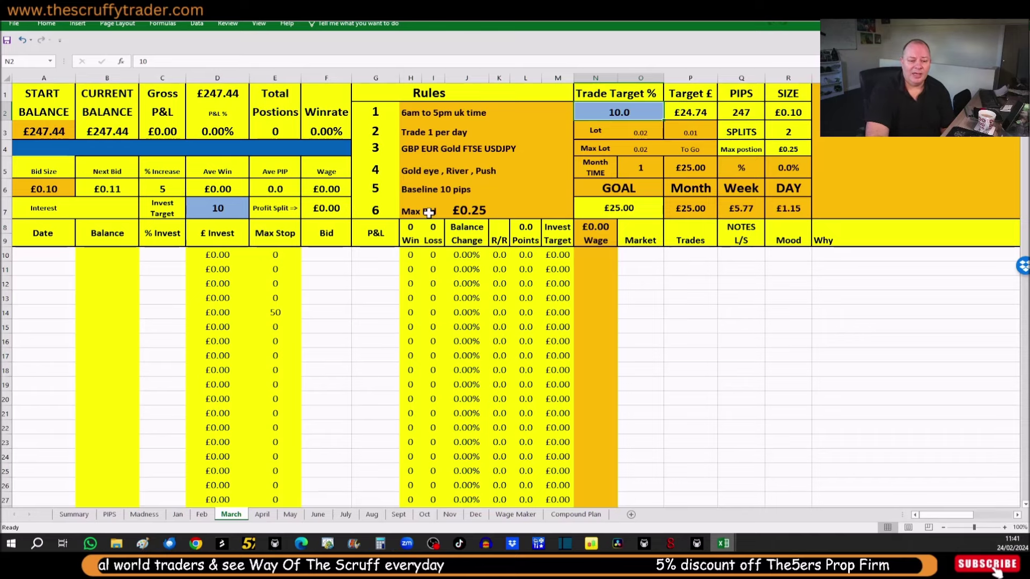
{"action": "left_click", "coordinate": [69, 193]}
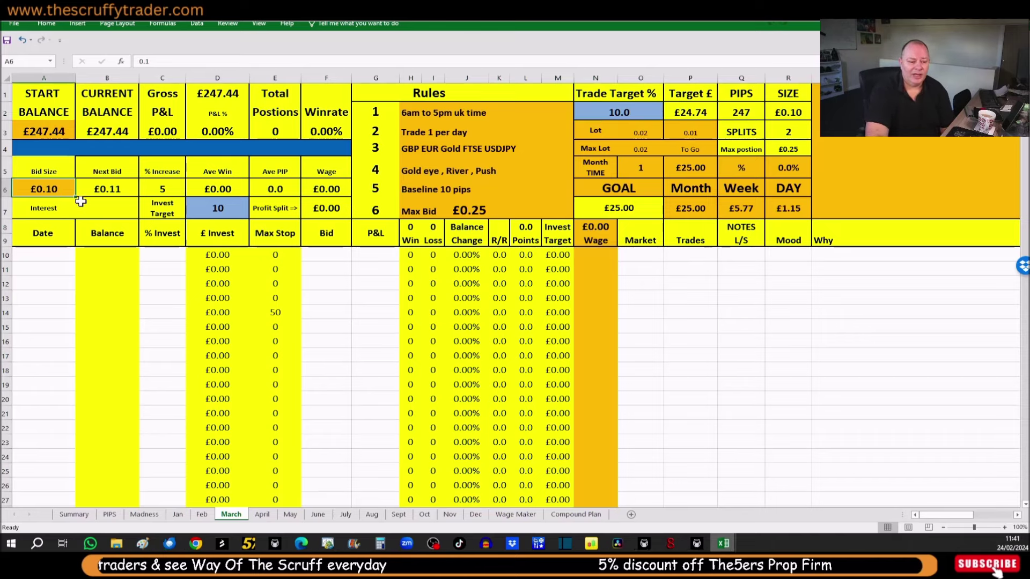
{"action": "type", "text": ".2"}
{"action": "key", "text": "Return"}
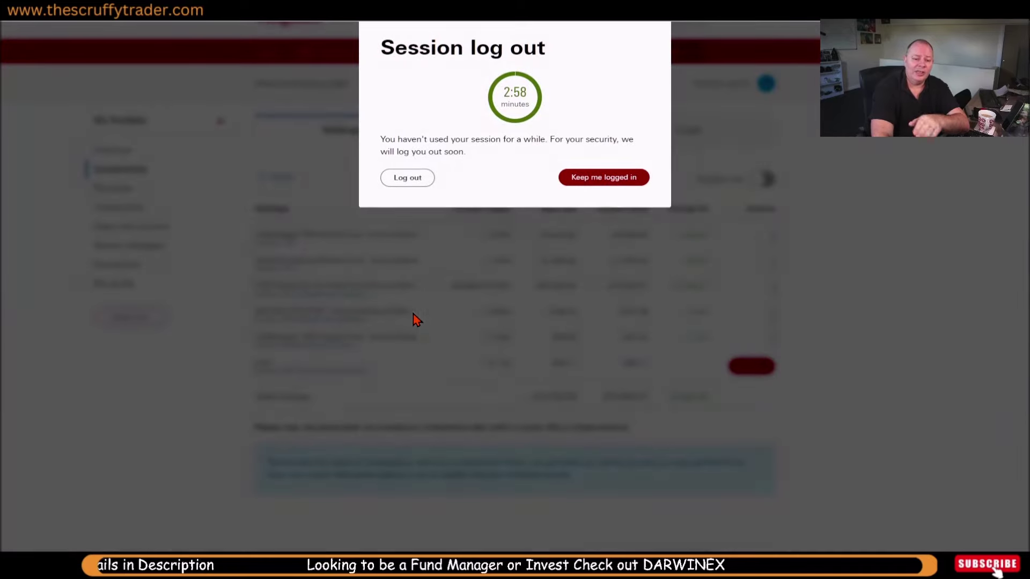
Step: Keep the investment account session logged in, and examine the return, allocation, monthly results and rating on the Darwinex Zero My DARWIN page
{"action": "left_click", "coordinate": [614, 178]}
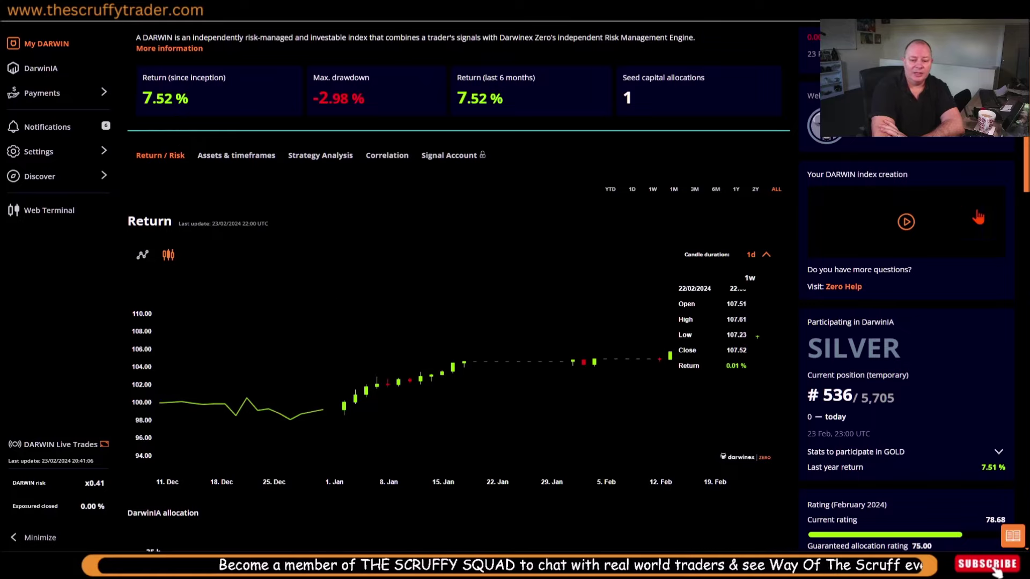
{"action": "scroll", "coordinate": [1025, 203], "scroll_direction": "down", "scroll_amount": 5}
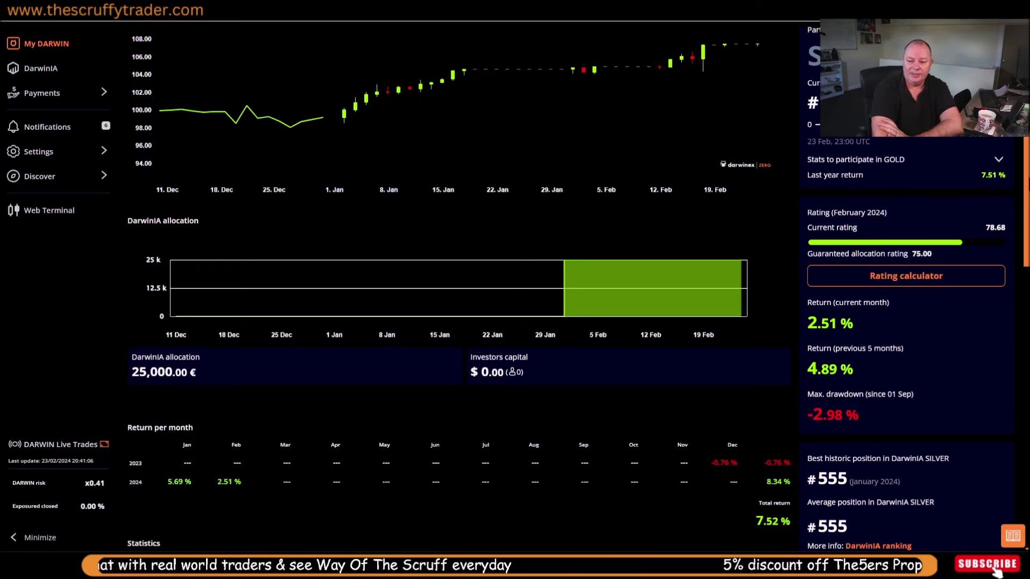
{"action": "scroll", "coordinate": [1026, 219], "scroll_direction": "down", "scroll_amount": 1}
{"action": "scroll", "coordinate": [1025, 219], "scroll_direction": "down", "scroll_amount": 4}
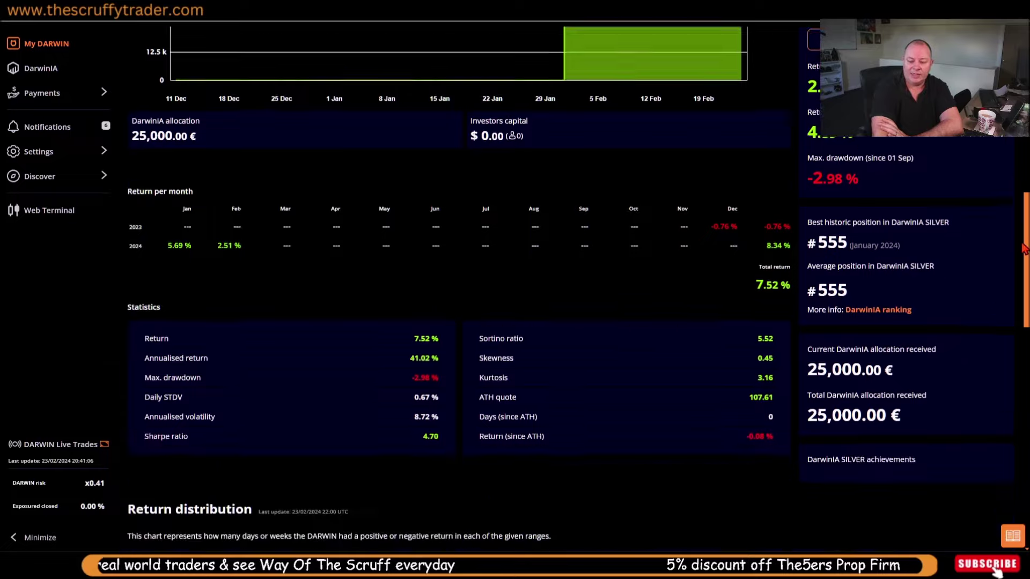
{"action": "scroll", "coordinate": [1021, 204], "scroll_direction": "up", "scroll_amount": 3}
{"action": "scroll", "coordinate": [1021, 203], "scroll_direction": "up", "scroll_amount": 1}
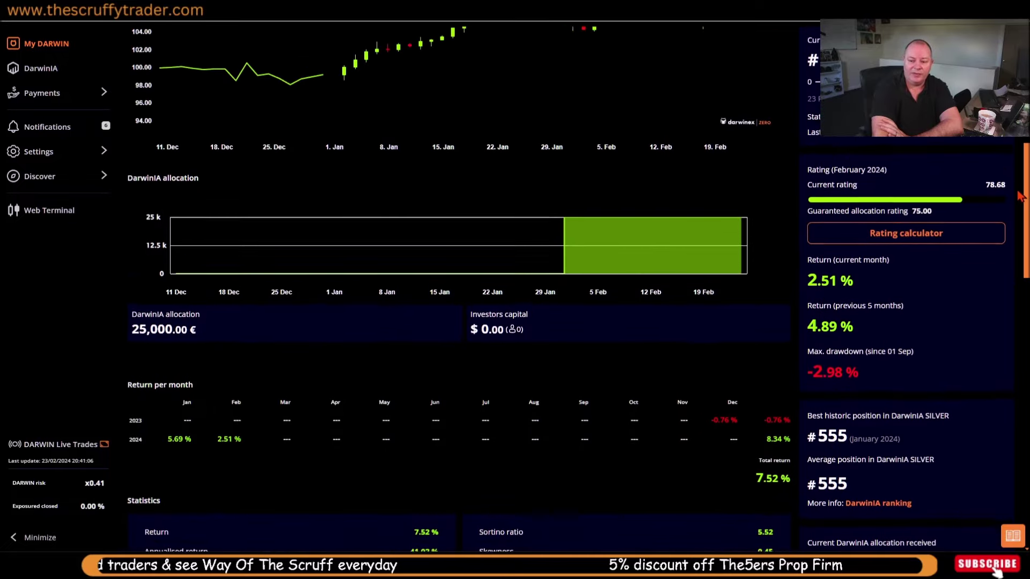
{"action": "left_click", "coordinate": [907, 252]}
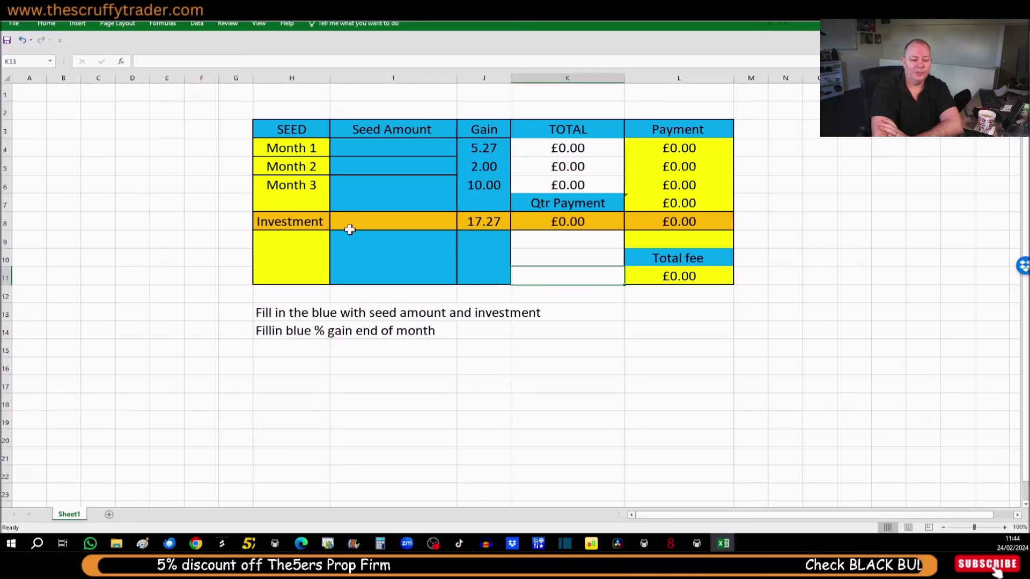
Step: Enter seed amounts of 25000 for Month 1 and 30000 for Month 2 in the Excel seed payment table
{"action": "left_click", "coordinate": [381, 148]}
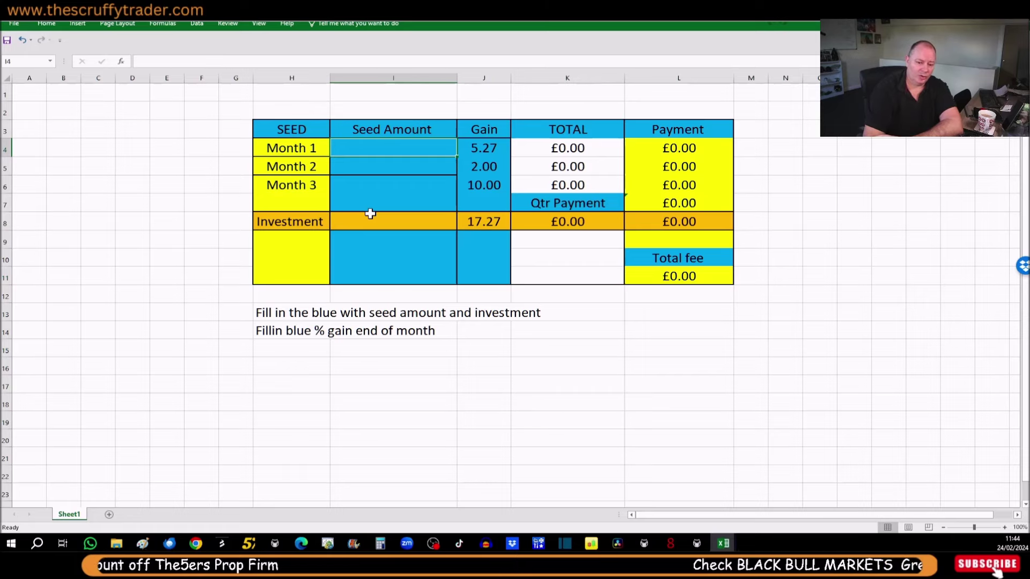
{"action": "type", "text": "25000"}
{"action": "key", "text": "Return"}
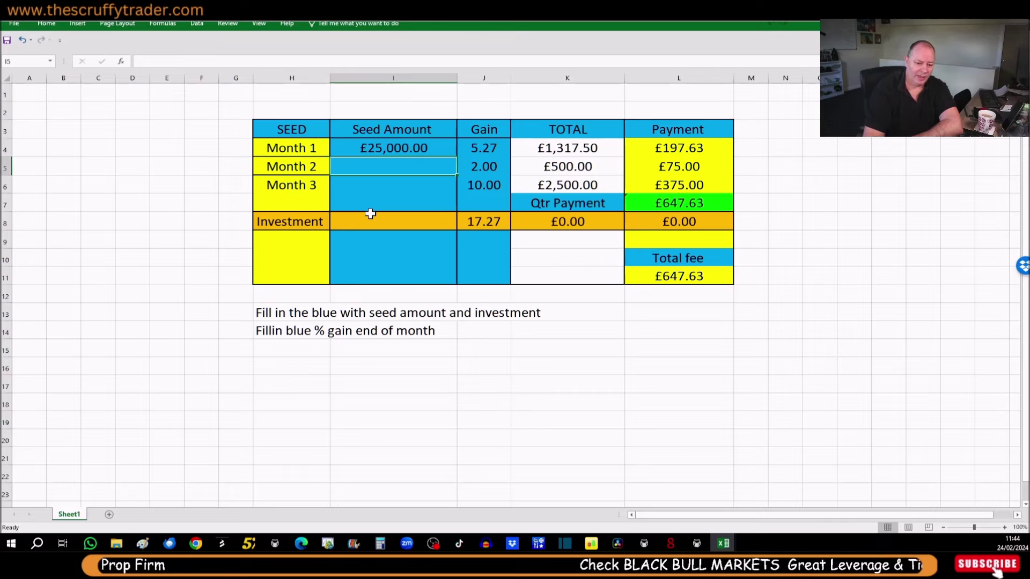
{"action": "type", "text": "30,000"}
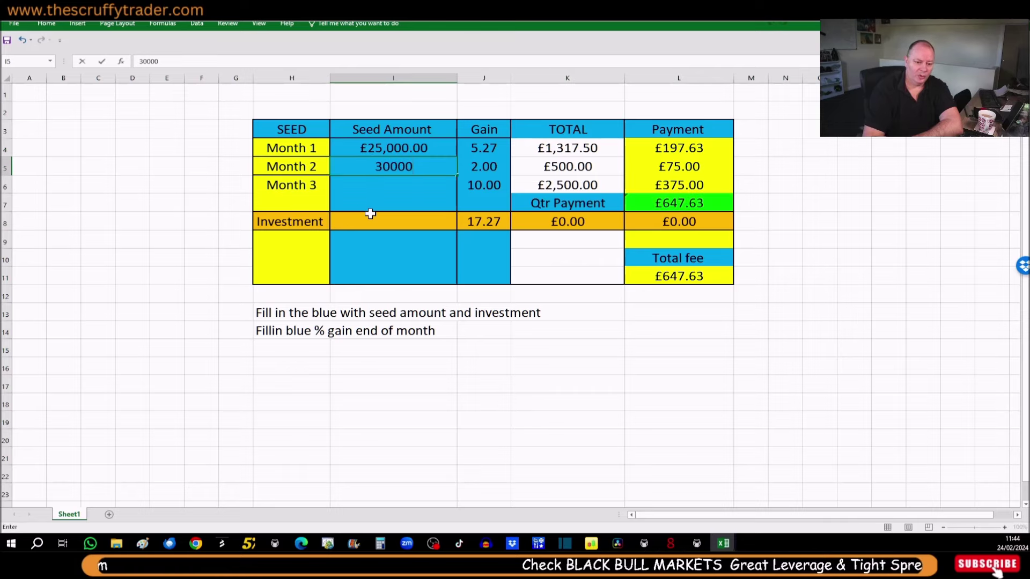
{"action": "key", "text": "Return"}
Step: Set the Month 3 seed amount to 30000, correcting the number of zeros
{"action": "type", "text": "3000"}
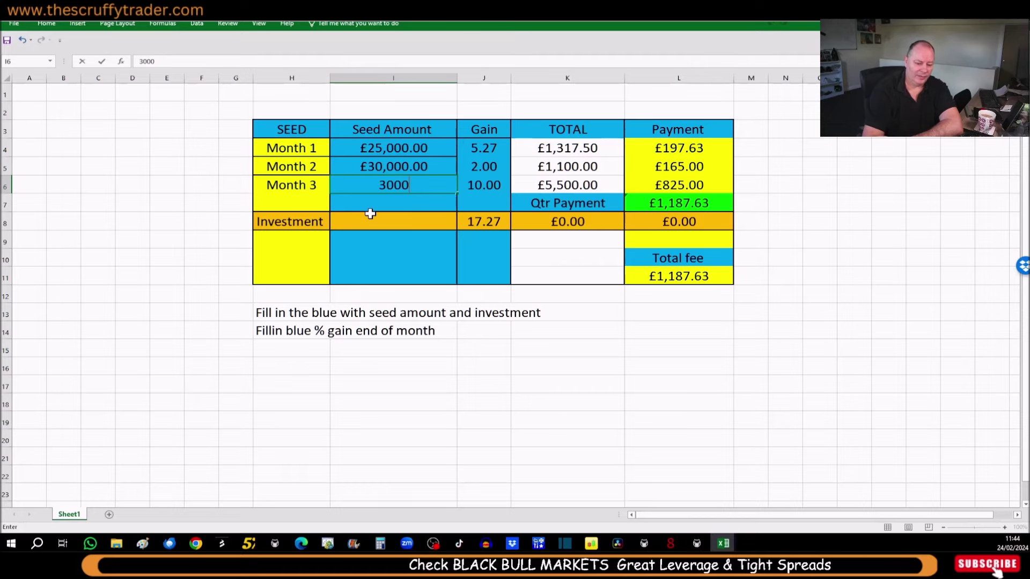
{"action": "key", "text": "Return"}
{"action": "key", "text": "Up"}
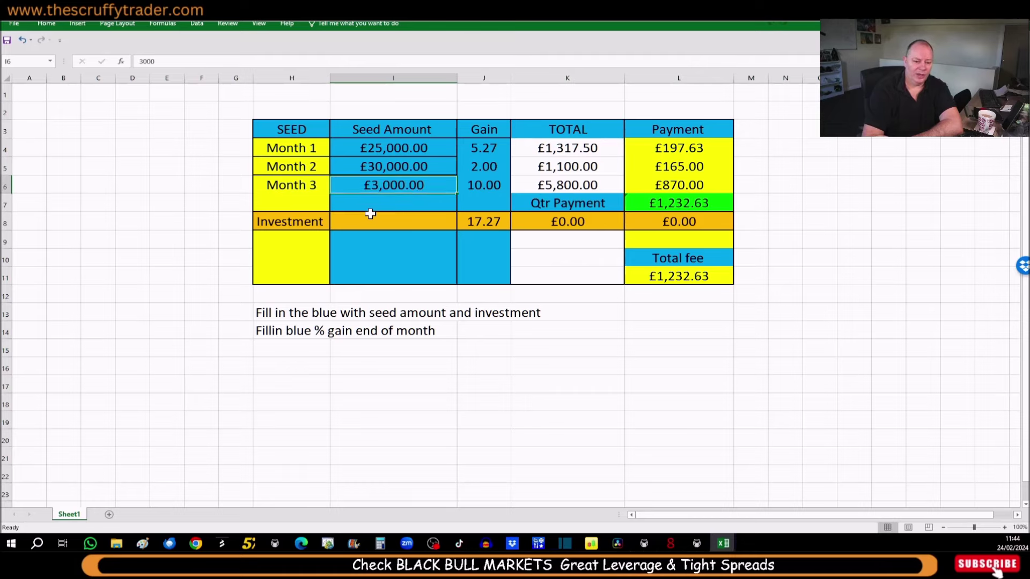
{"action": "key", "text": "F2"}
{"action": "key", "text": "BackSpace"}
{"action": "key", "text": "BackSpace"}
{"action": "type", "text": "0000"}
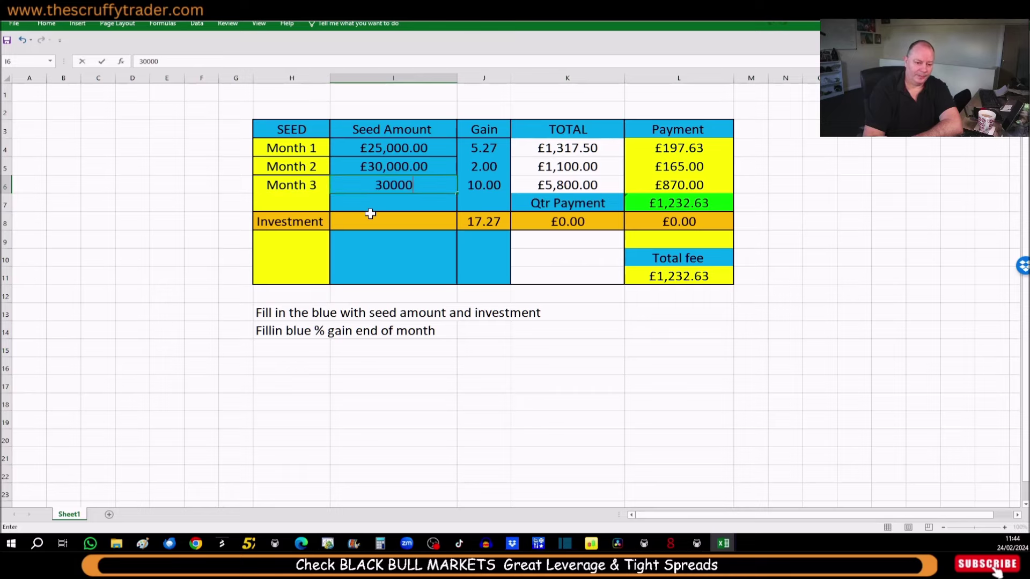
{"action": "key", "text": "Return"}
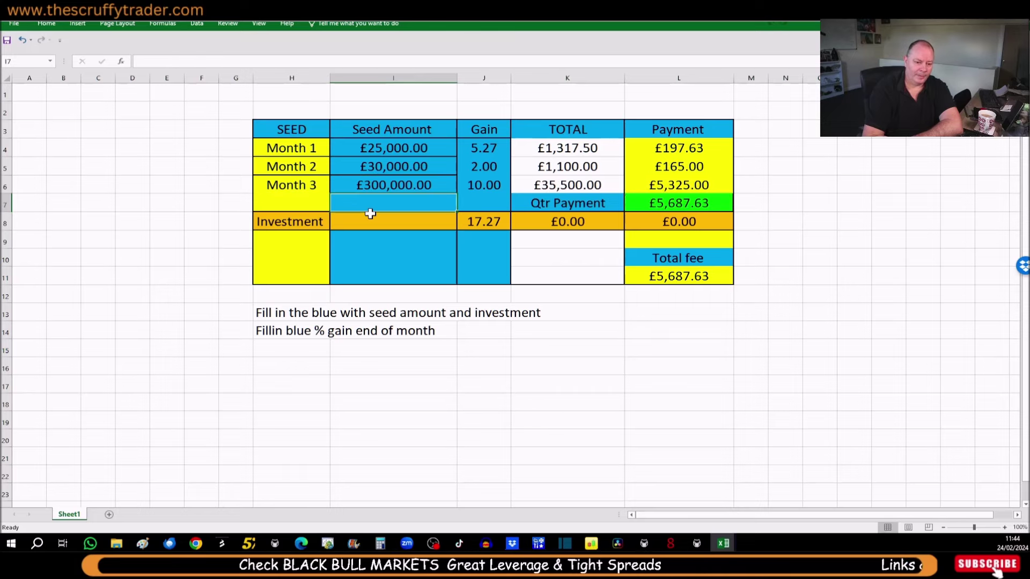
{"action": "key", "text": "Up"}
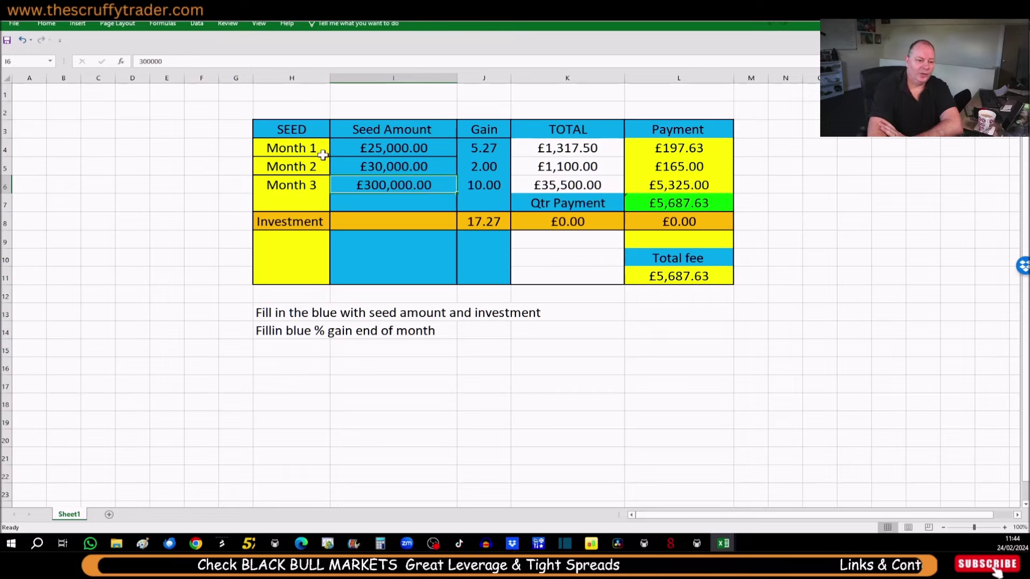
{"action": "double_click", "coordinate": [256, 64]}
{"action": "left_click", "coordinate": [256, 64]}
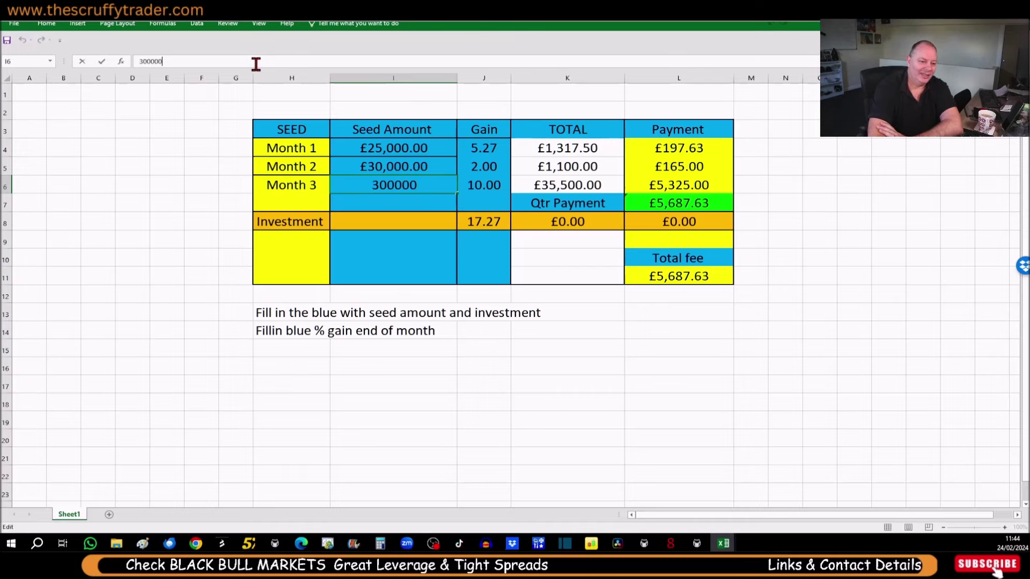
{"action": "key", "text": "BackSpace"}
{"action": "key", "text": "Return"}
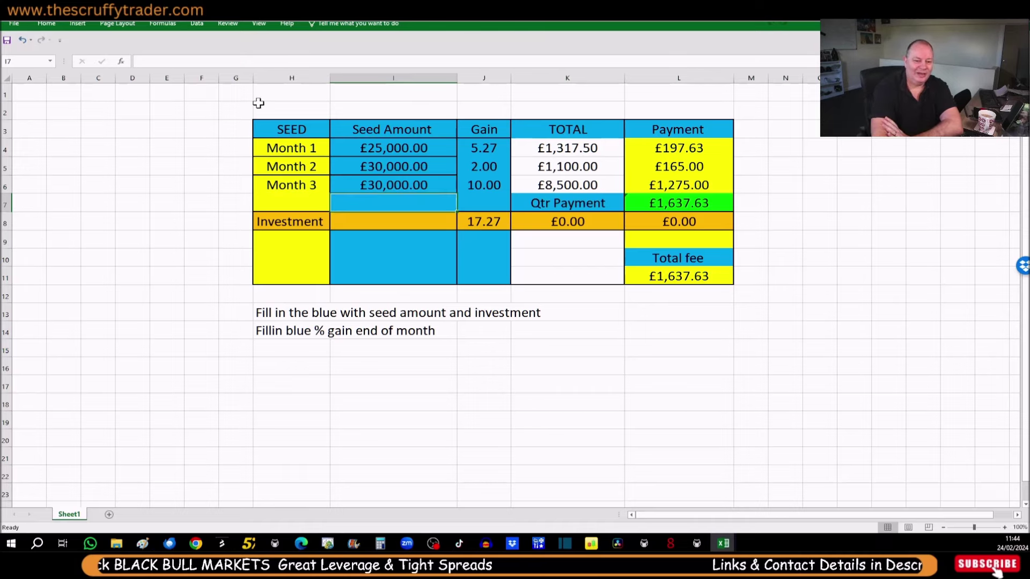
Step: Set the Month 3 gain to 3 in the seed payment table
{"action": "left_click", "coordinate": [490, 186]}
{"action": "type", "text": "3"}
{"action": "key", "text": "Return"}
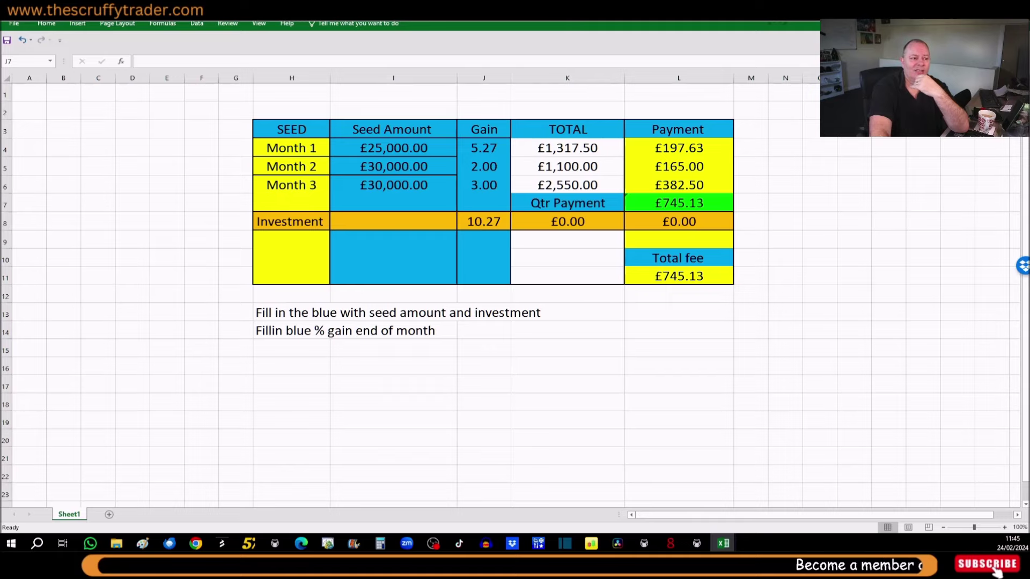
Step: Set the Darwinex Zero rating calculator's expected return to 5.14 %, and set the seed amounts for all three months to 40000 in Excel
{"action": "key", "text": "alt+Tab"}
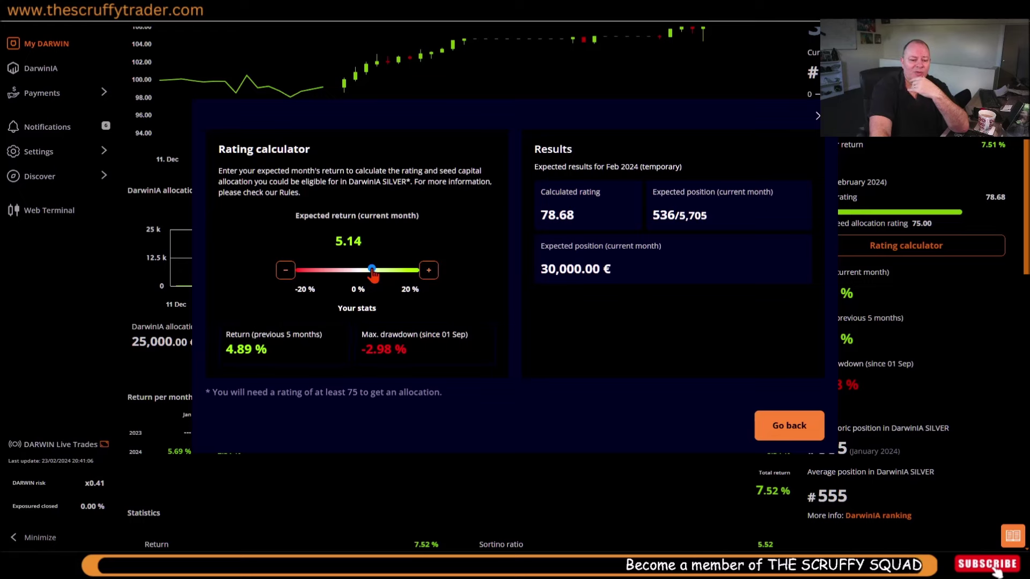
{"action": "left_click", "coordinate": [371, 270]}
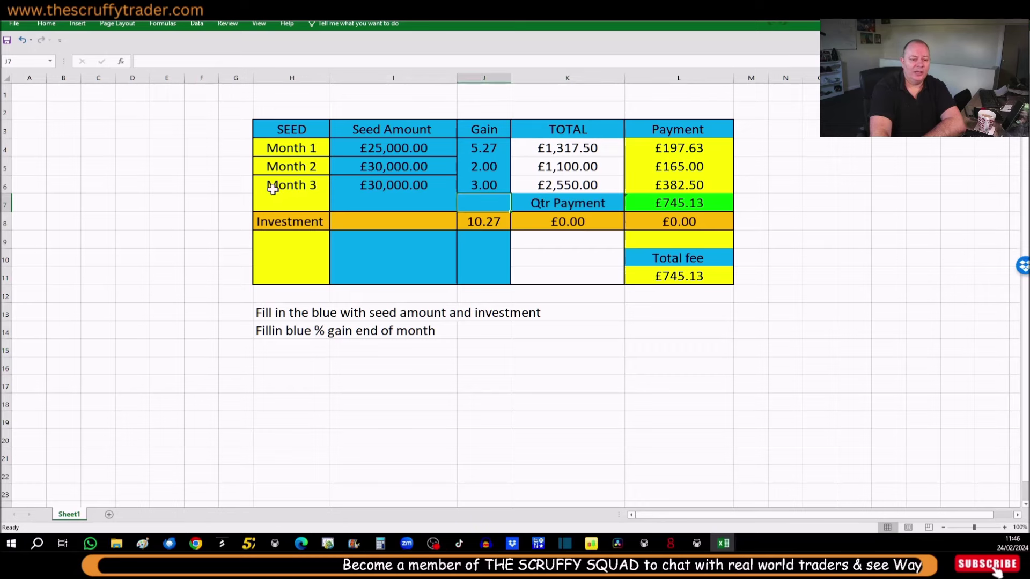
{"action": "left_click", "coordinate": [378, 148]}
{"action": "type", "text": "40"}
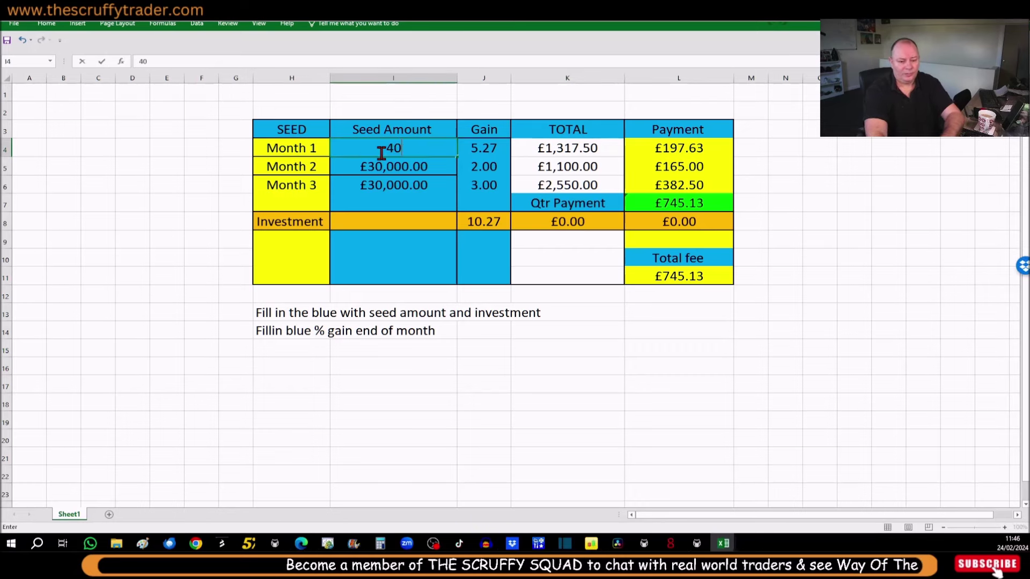
{"action": "type", "text": ",0000"}
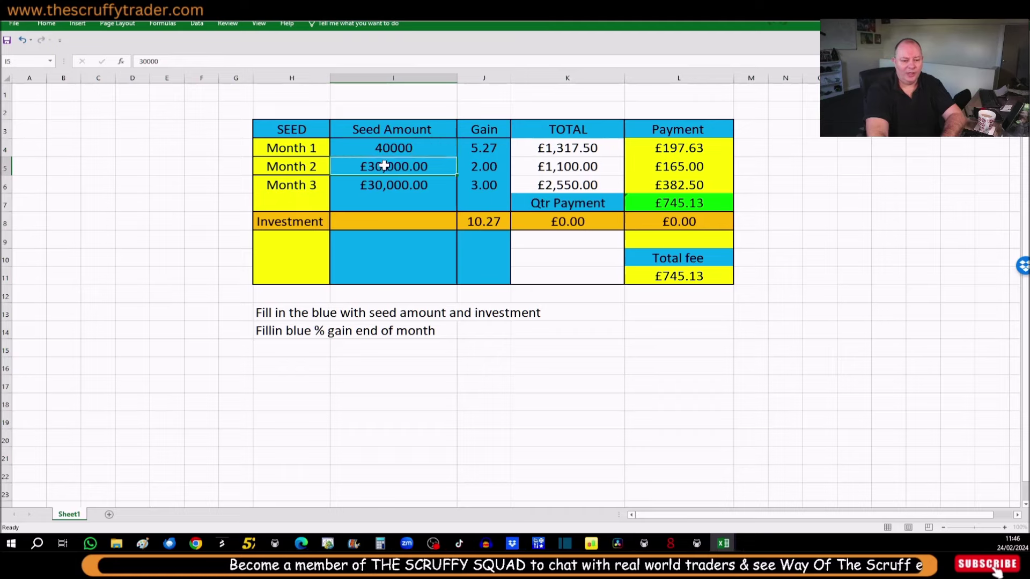
{"action": "key", "text": "Return"}
{"action": "left_click", "coordinate": [436, 148]}
{"action": "left_click_drag", "start_coordinate": [458, 157], "coordinate": [451, 178]}
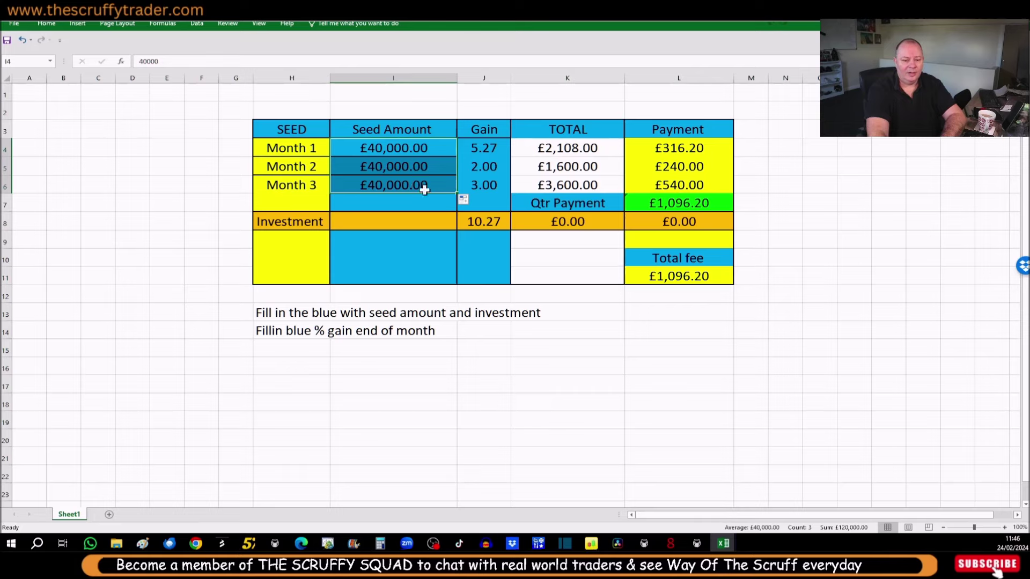
Step: Set the gain to 5 for Month 1 and fill it down through Month 3
{"action": "left_click", "coordinate": [488, 151]}
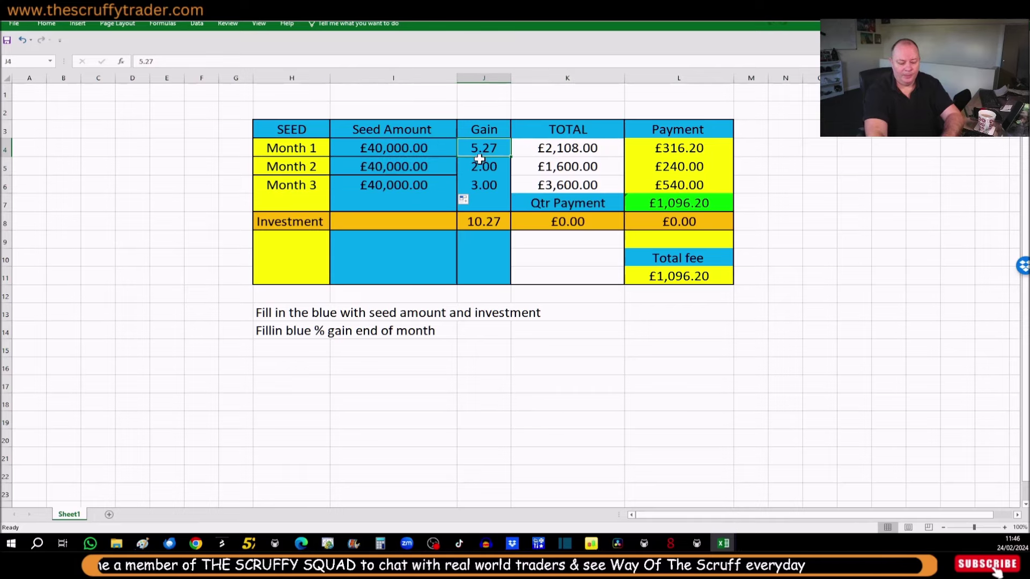
{"action": "type", "text": "5"}
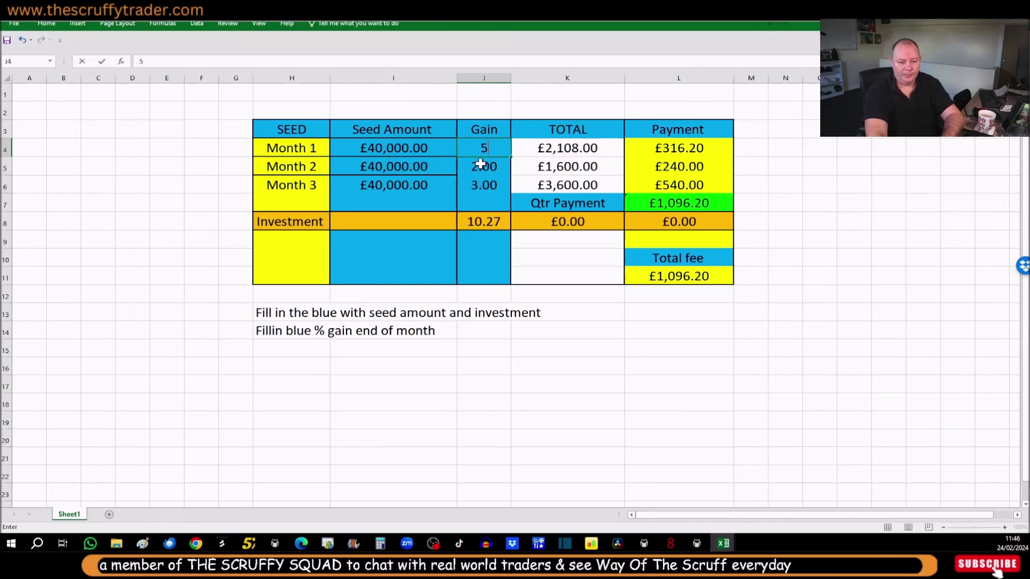
{"action": "left_click", "coordinate": [512, 156]}
{"action": "left_click_drag", "start_coordinate": [510, 157], "coordinate": [486, 192]}
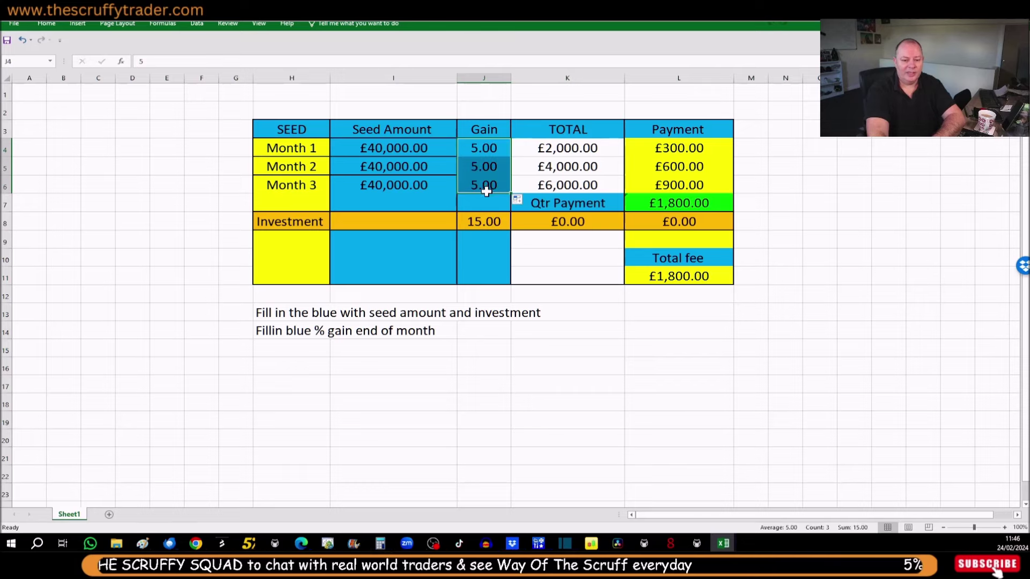
{"action": "left_click", "coordinate": [424, 205]}
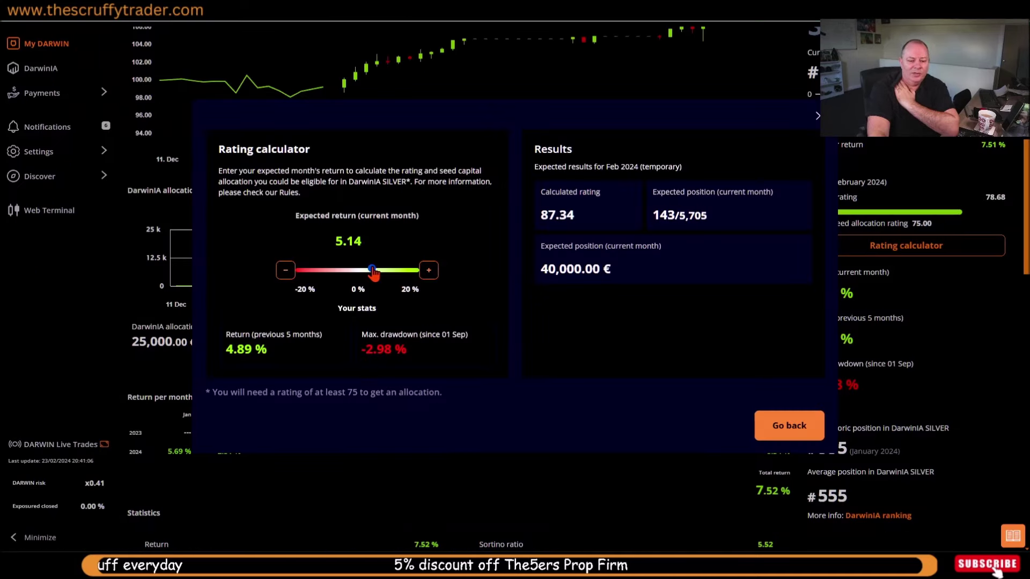
Step: Raise the Darwinex rating calculator's expected return to about 8.88 %, and set the seed amounts for all three months to 85000 in Excel
{"action": "left_click_drag", "start_coordinate": [374, 274], "coordinate": [384, 275]}
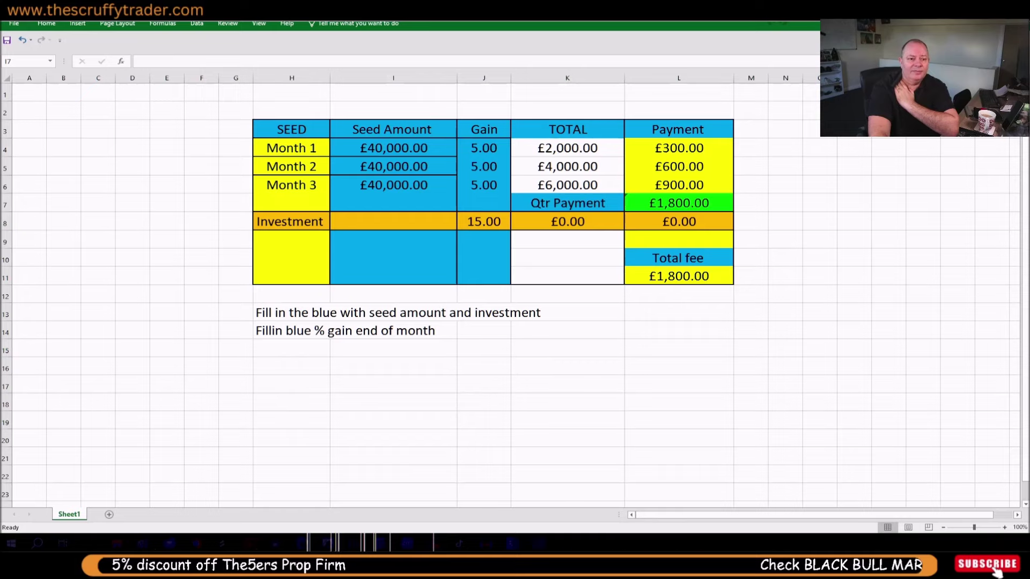
{"action": "left_click", "coordinate": [394, 149]}
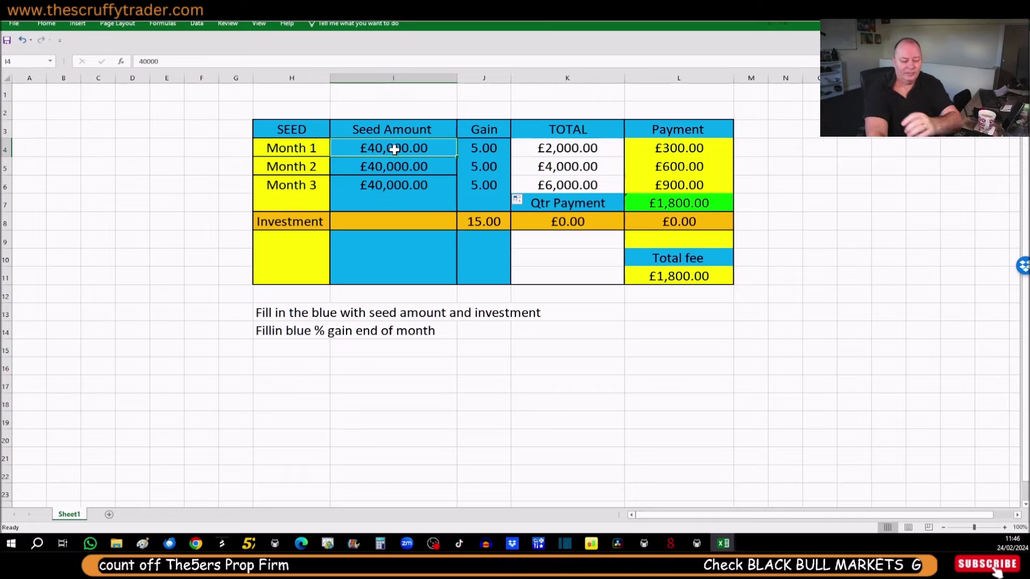
{"action": "type", "text": "850000"}
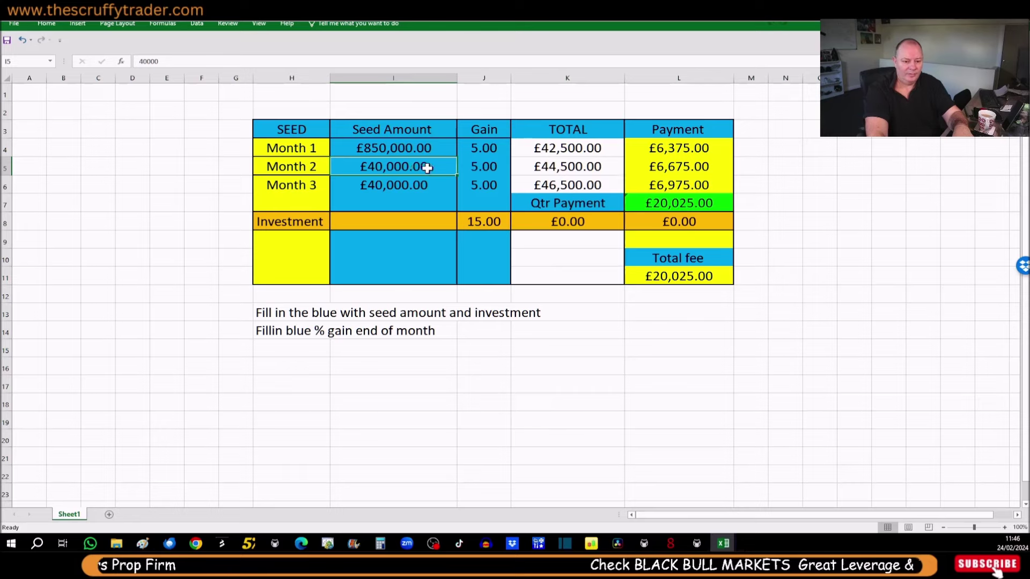
{"action": "left_click", "coordinate": [435, 149]}
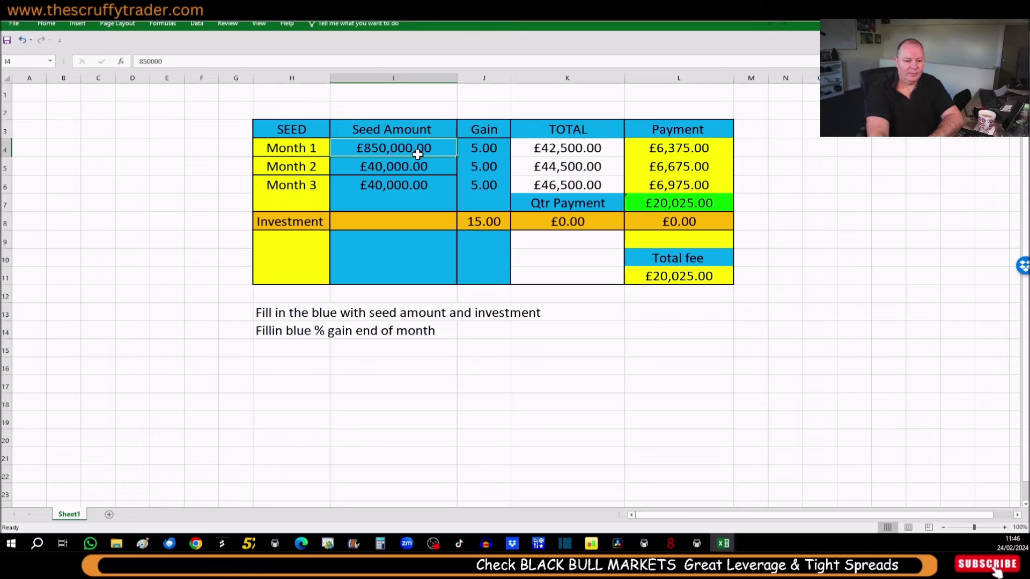
{"action": "left_click", "coordinate": [173, 61]}
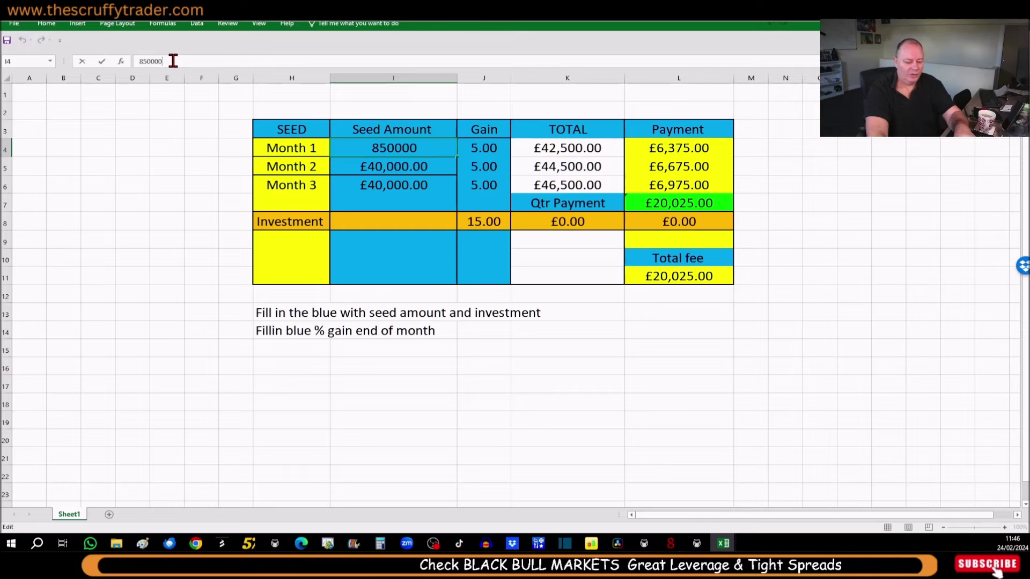
{"action": "key", "text": "Return"}
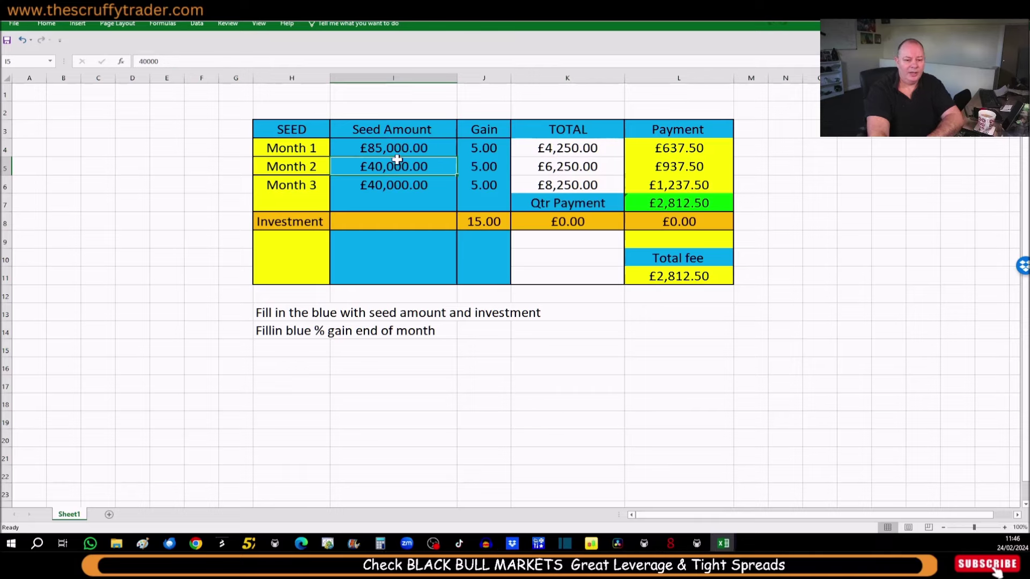
{"action": "left_click", "coordinate": [436, 146]}
{"action": "left_click_drag", "start_coordinate": [457, 157], "coordinate": [469, 188]}
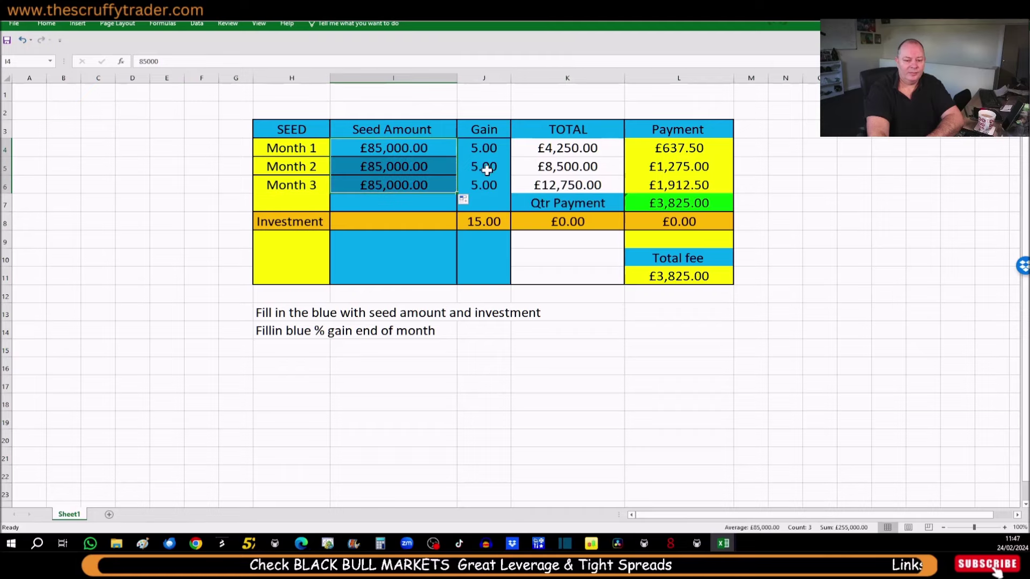
Step: Set the gain to 8 for Month 1 and fill it down through Month 3
{"action": "left_click", "coordinate": [485, 146]}
{"action": "type", "text": "8"}
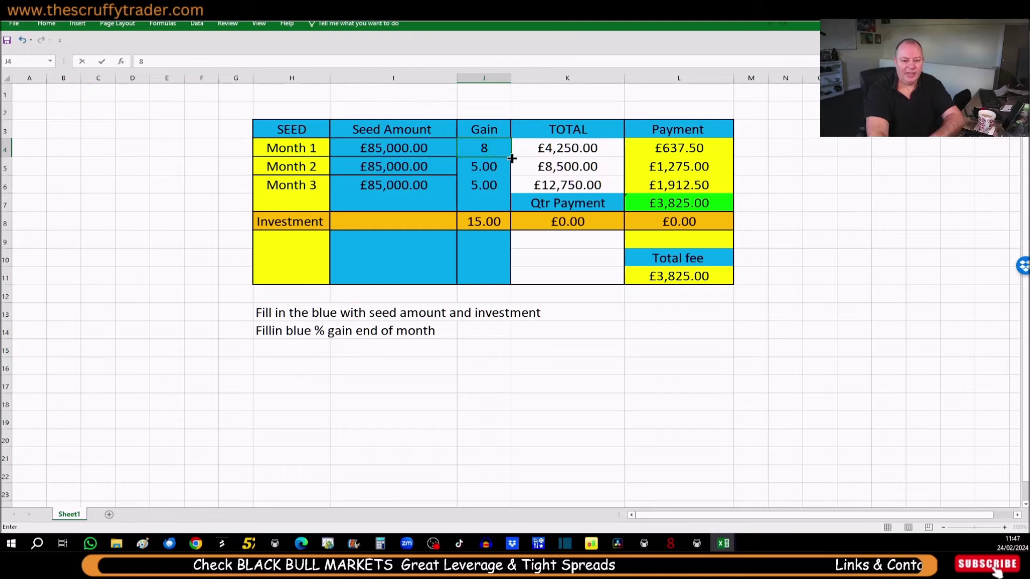
{"action": "left_click_drag", "start_coordinate": [512, 156], "coordinate": [504, 185]}
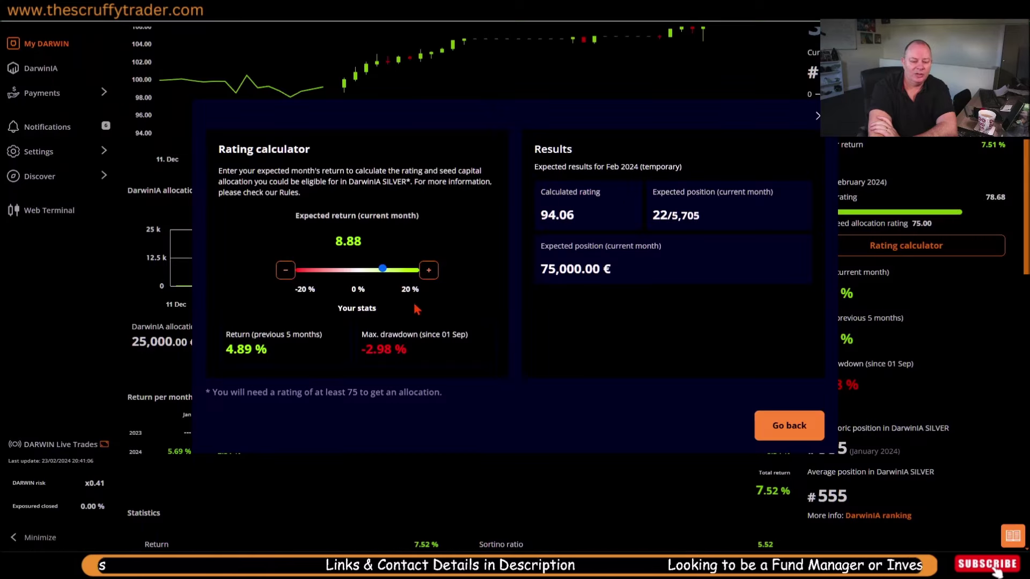
Step: Try expected returns of 10.56 % and higher in the Darwinex rating calculator, and set all three months' seed amounts to 265000 in Excel
{"action": "left_click_drag", "start_coordinate": [384, 273], "coordinate": [388, 275]}
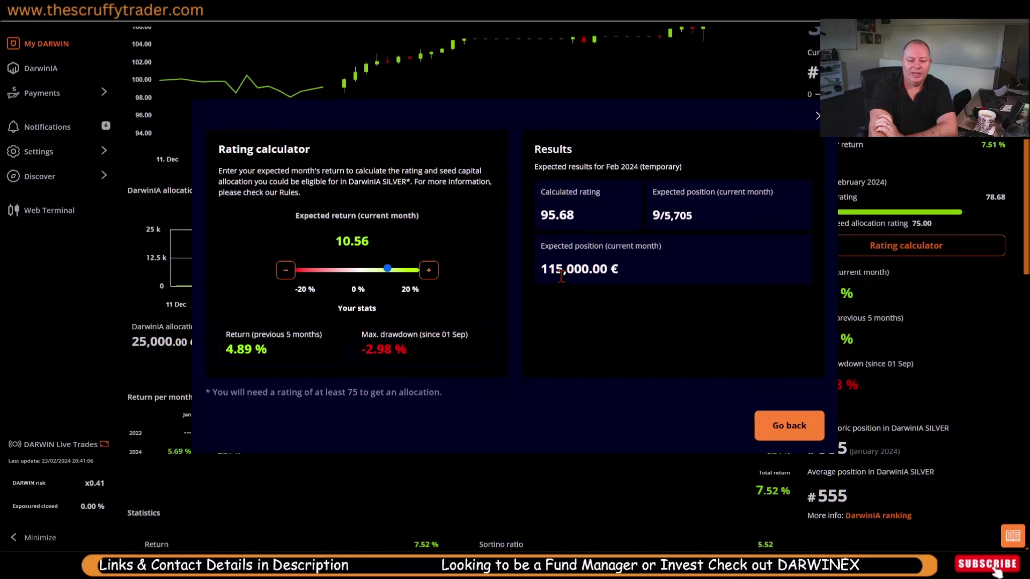
{"action": "left_click_drag", "start_coordinate": [391, 275], "coordinate": [394, 277]}
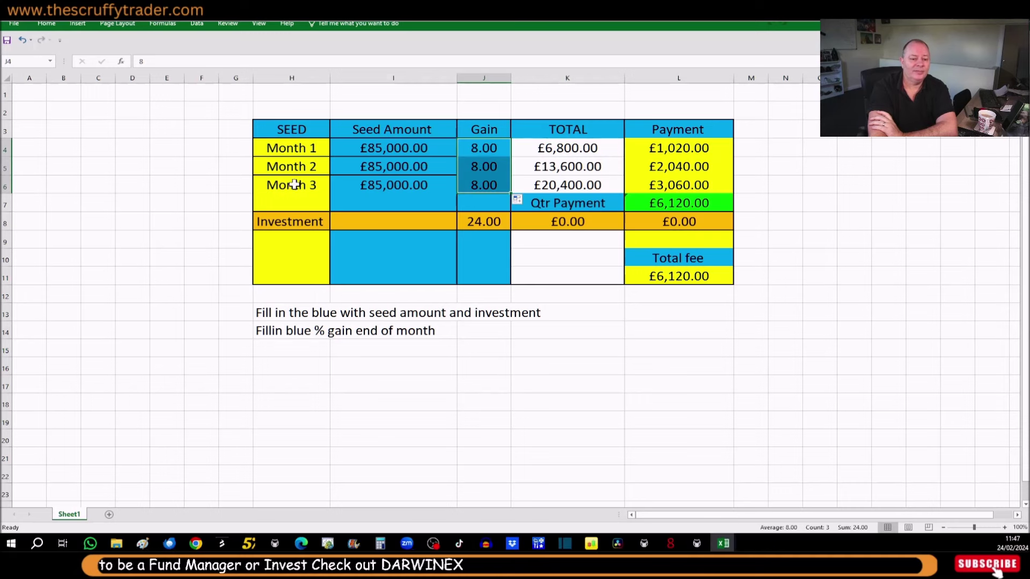
{"action": "left_click", "coordinate": [366, 146]}
{"action": "type", "text": "265000"}
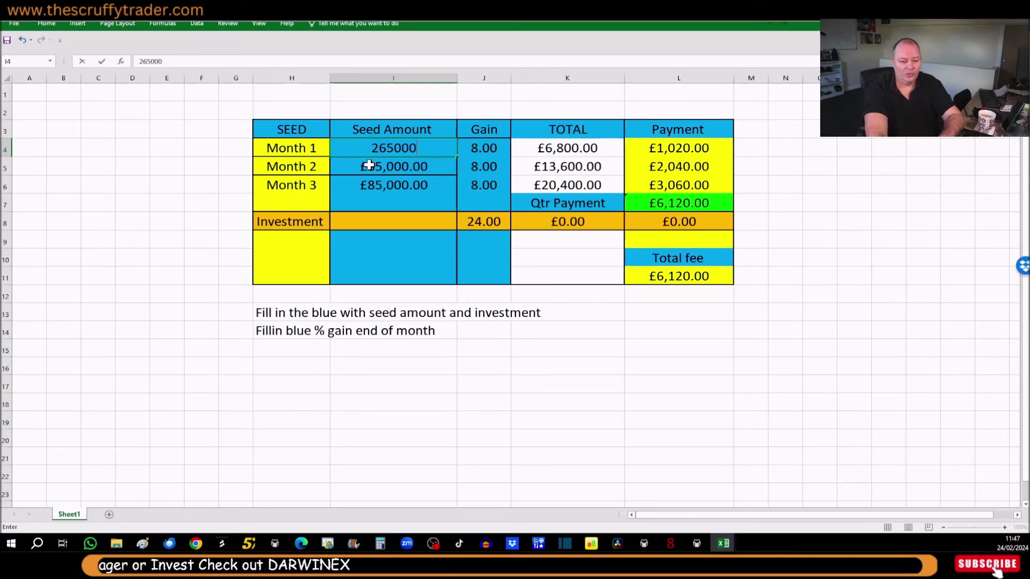
{"action": "key", "text": "Return"}
{"action": "left_click", "coordinate": [415, 152]}
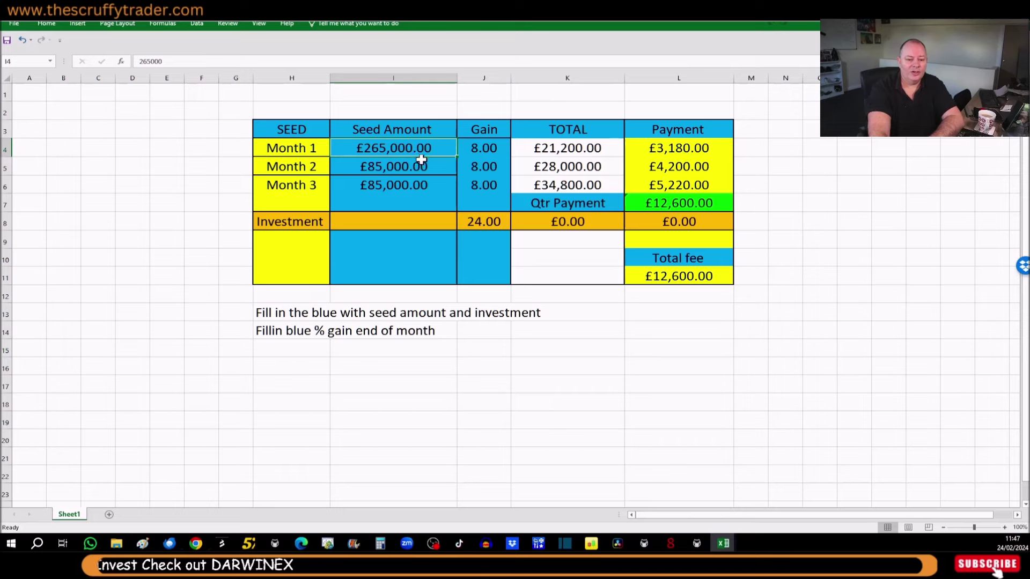
{"action": "left_click_drag", "start_coordinate": [458, 156], "coordinate": [457, 193]}
Step: Set the gain to 12 for all three months and check the quarterly payment
{"action": "left_click", "coordinate": [485, 151]}
{"action": "type", "text": "12"}
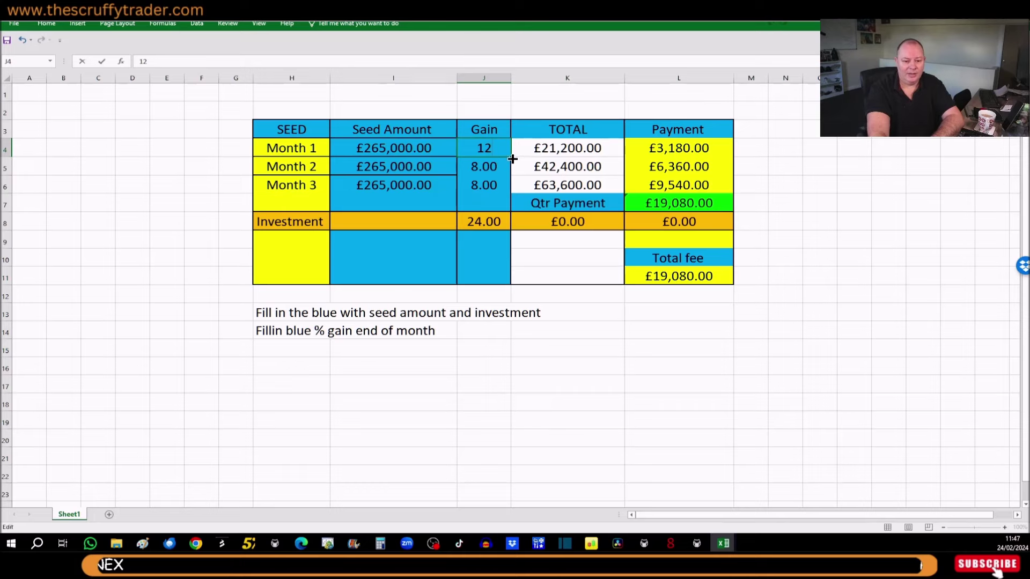
{"action": "left_click", "coordinate": [504, 152]}
{"action": "left_click_drag", "start_coordinate": [511, 157], "coordinate": [501, 181]}
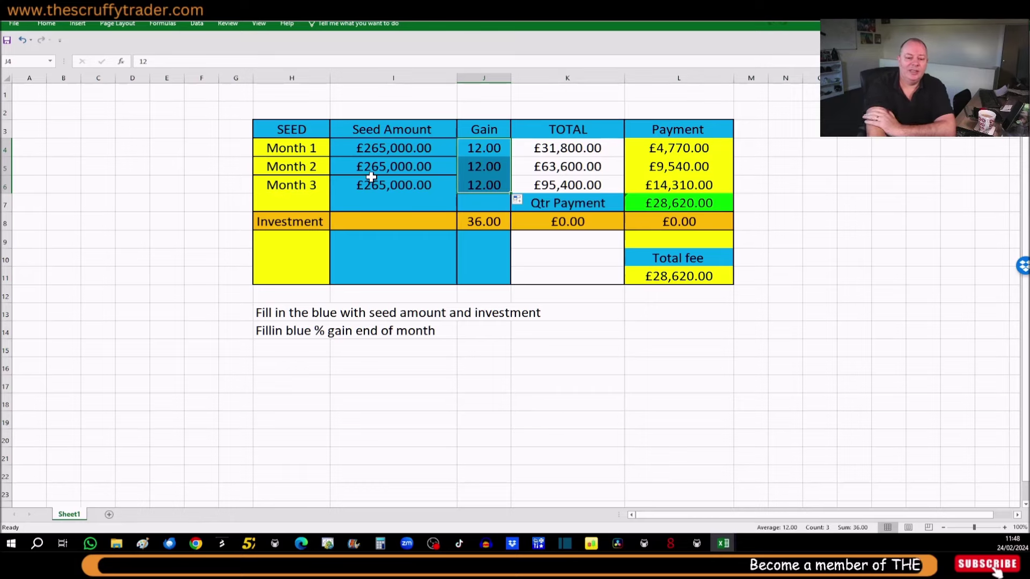
{"action": "left_click", "coordinate": [687, 206]}
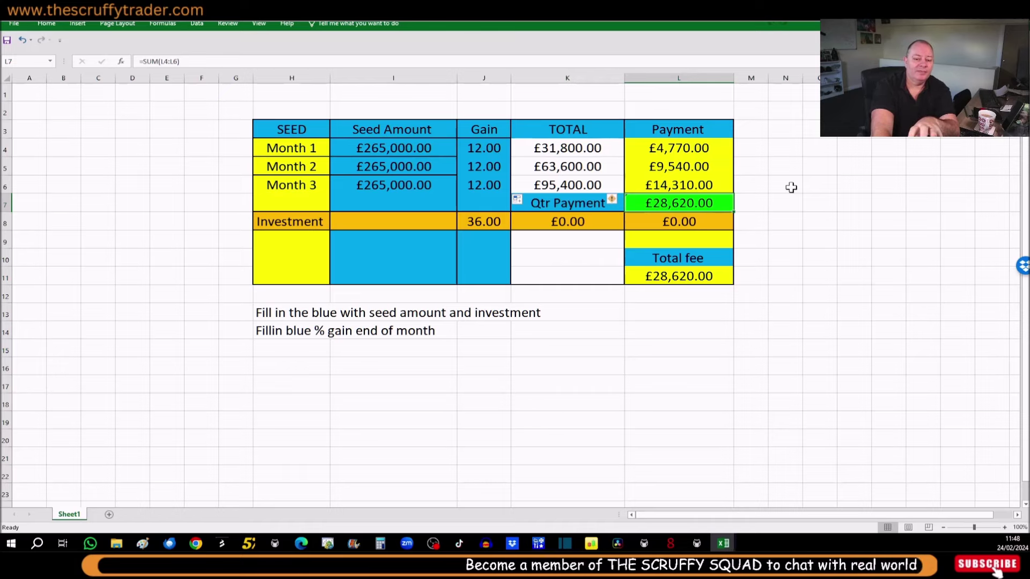
Step: Set the Month 1 seed amount to 300000
{"action": "left_click", "coordinate": [410, 150]}
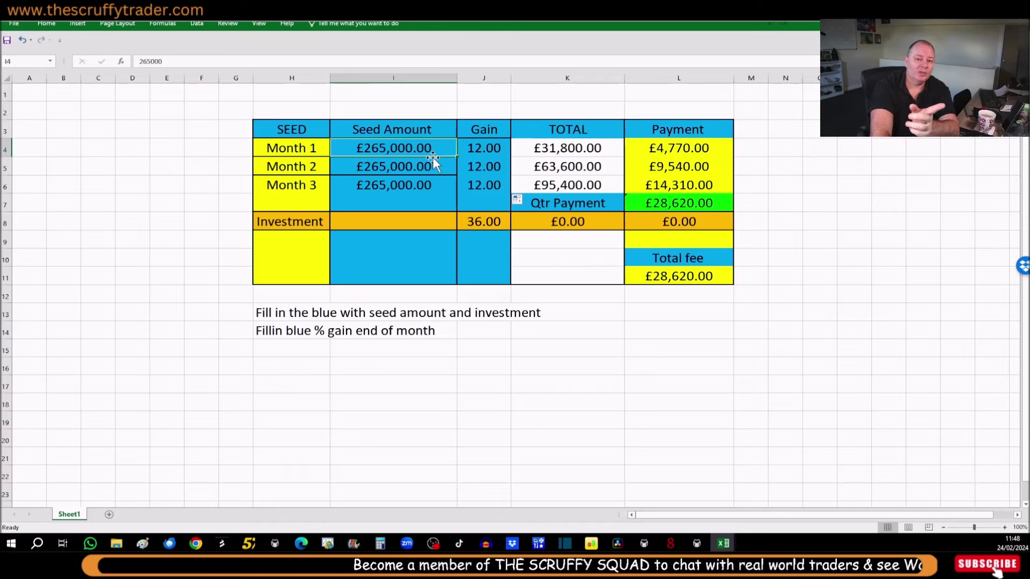
{"action": "type", "text": "3"}
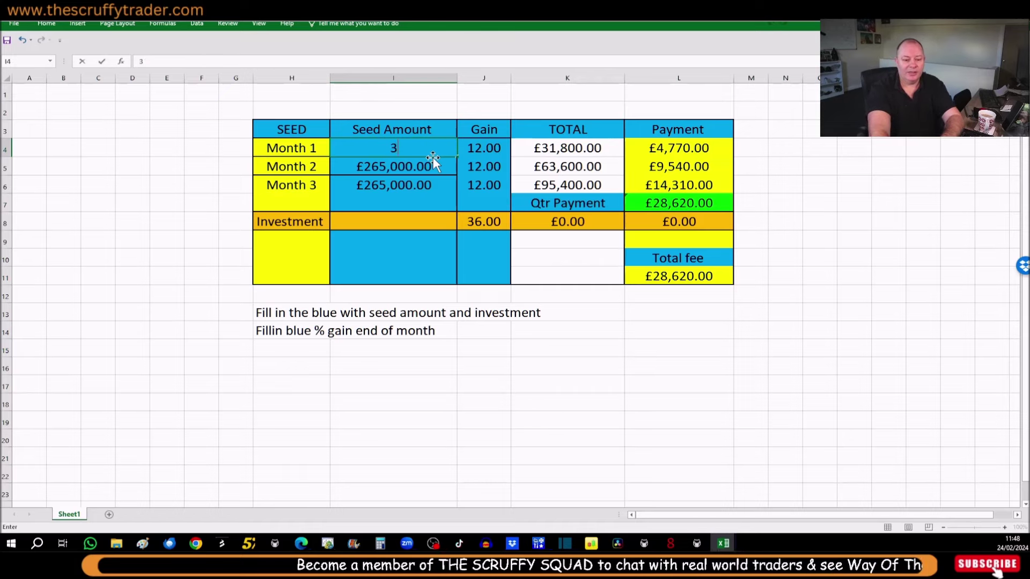
{"action": "type", "text": "00000"}
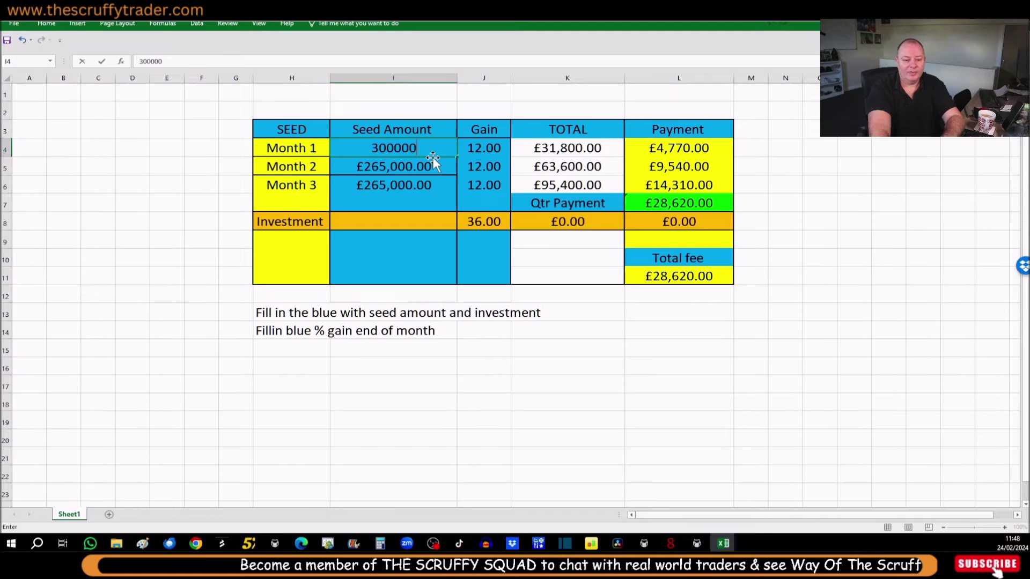
{"action": "key", "text": "Return"}
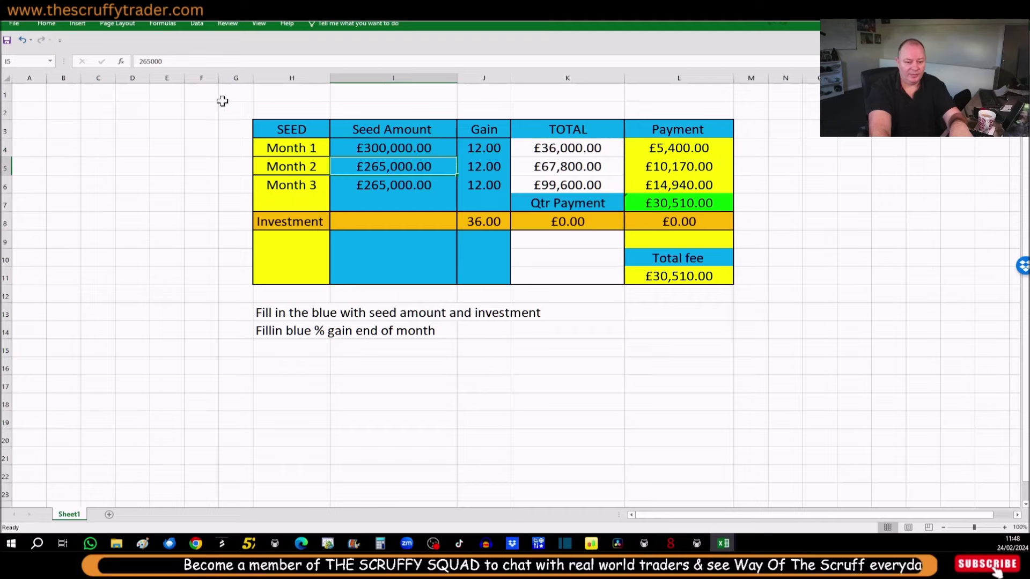
Step: Correct the Month 1 seed amount to 30000 and fill it down through Month 3
{"action": "left_click", "coordinate": [166, 60]}
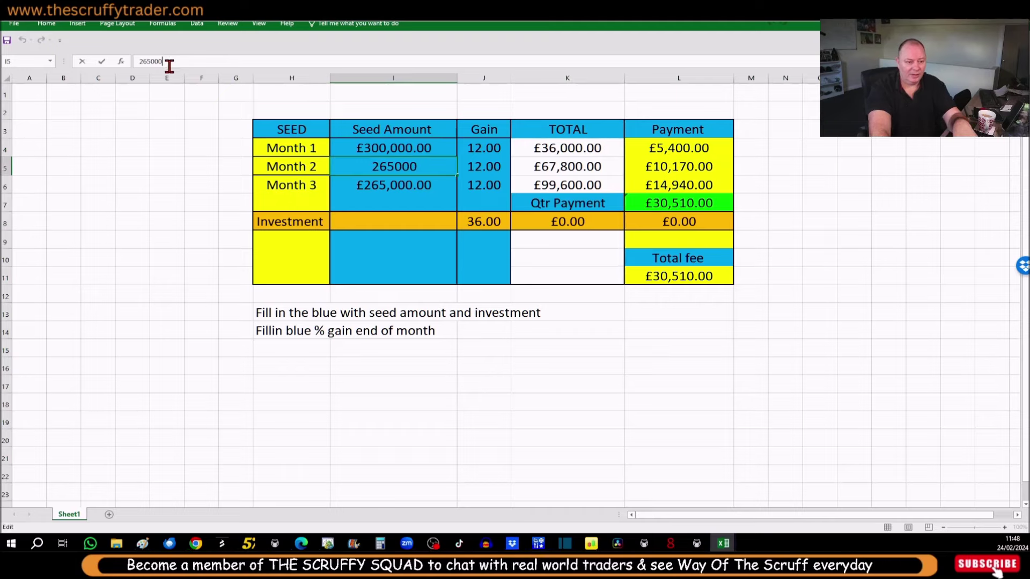
{"action": "left_click", "coordinate": [370, 148]}
{"action": "left_click", "coordinate": [174, 63]}
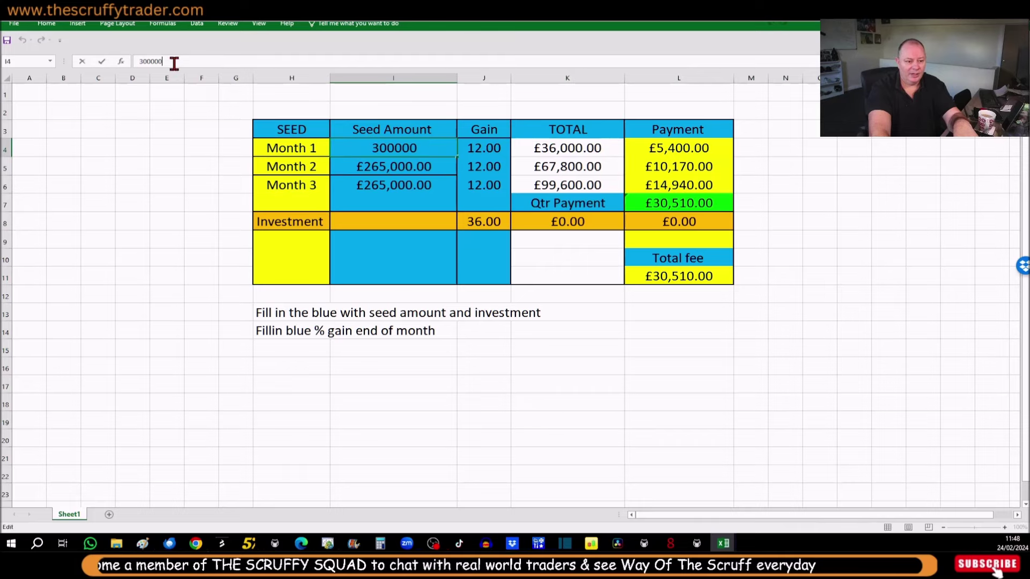
{"action": "key", "text": "BackSpace"}
{"action": "key", "text": "Return"}
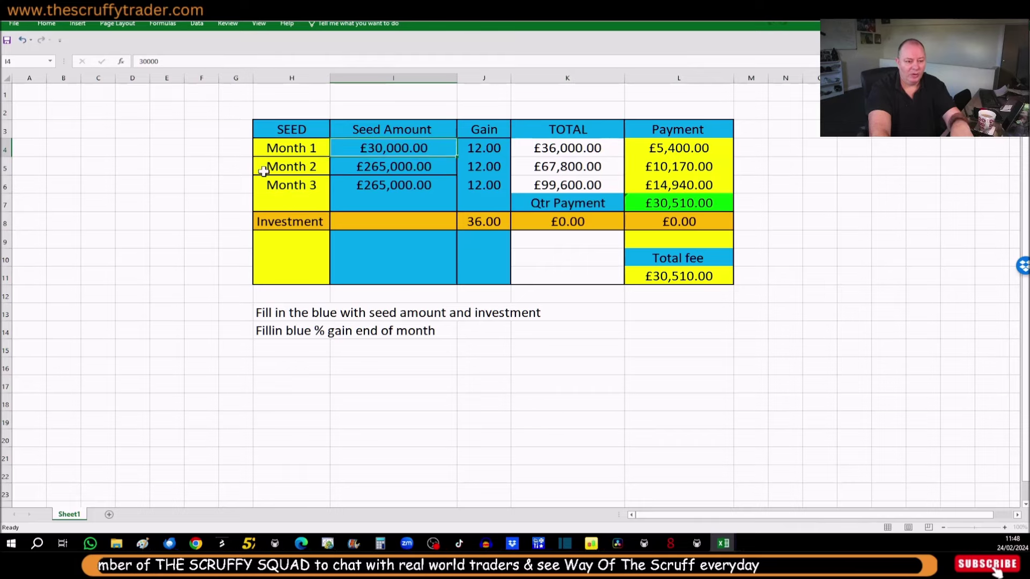
{"action": "left_click", "coordinate": [420, 149]}
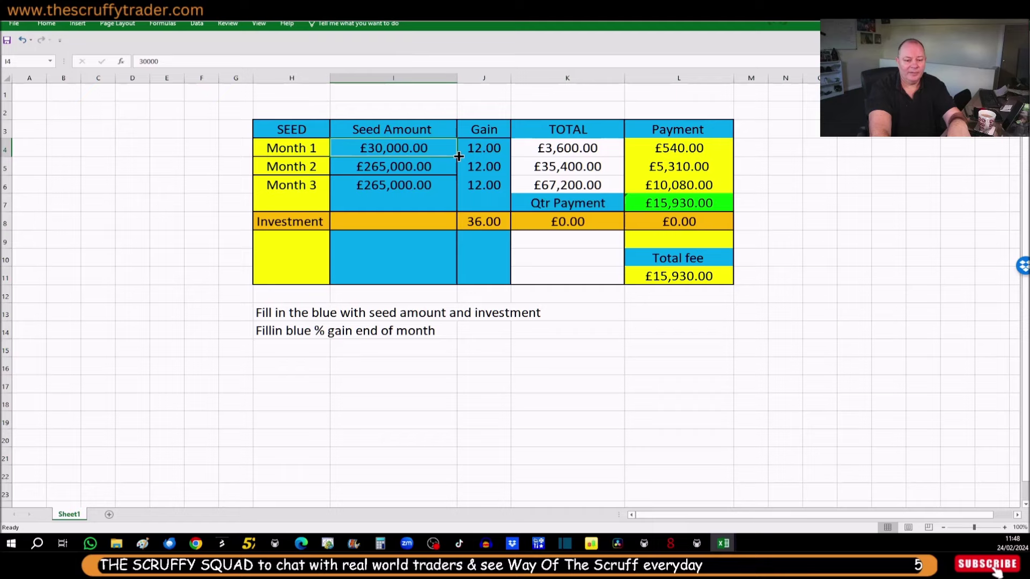
{"action": "left_click_drag", "start_coordinate": [458, 156], "coordinate": [468, 188]}
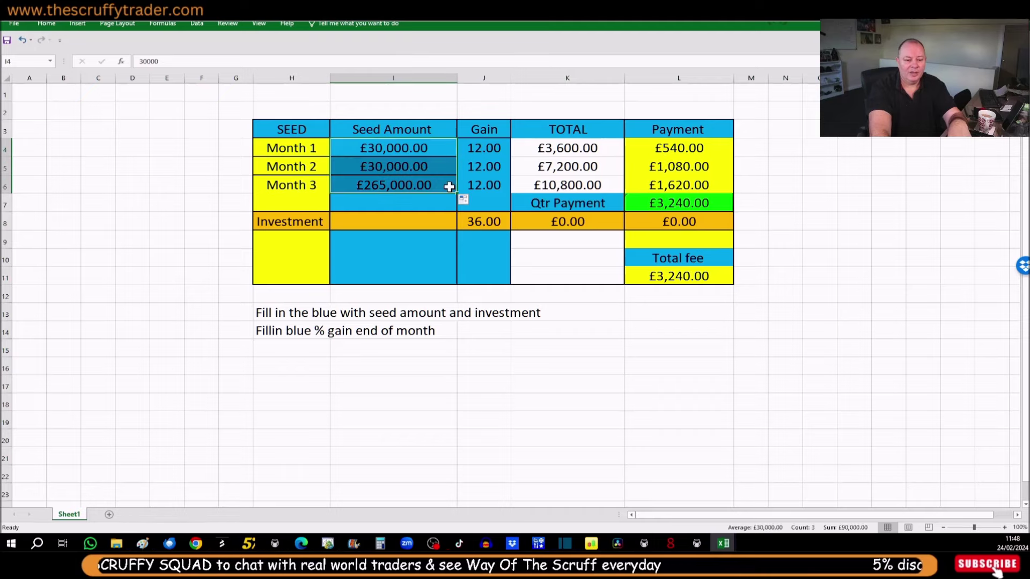
Step: Set the Month 1 gain to 3 and fill it down through Month 3
{"action": "left_click", "coordinate": [486, 155]}
{"action": "type", "text": "3"}
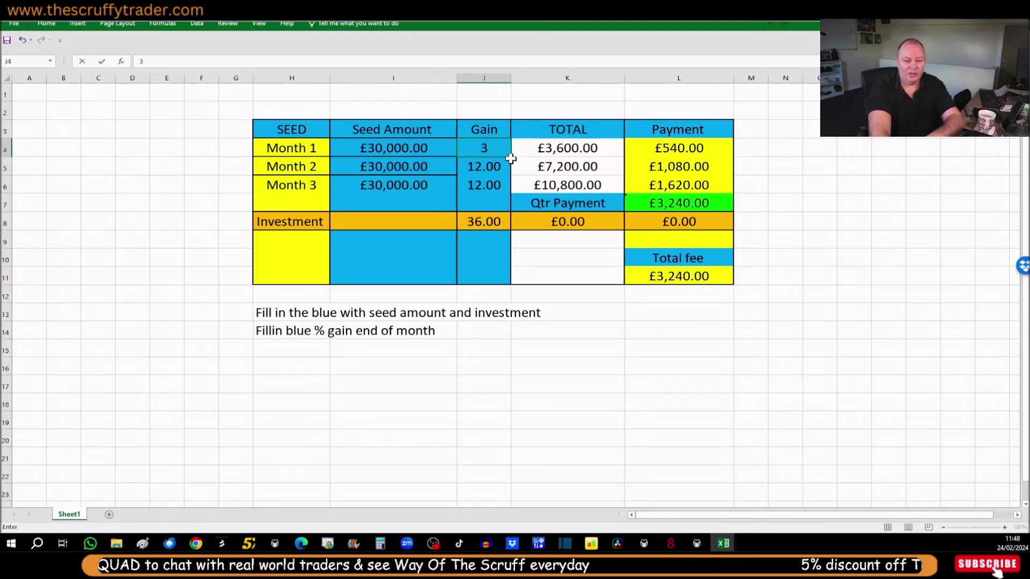
{"action": "key", "text": "ctrl+Return"}
{"action": "left_click_drag", "start_coordinate": [508, 193], "coordinate": [509, 195]}
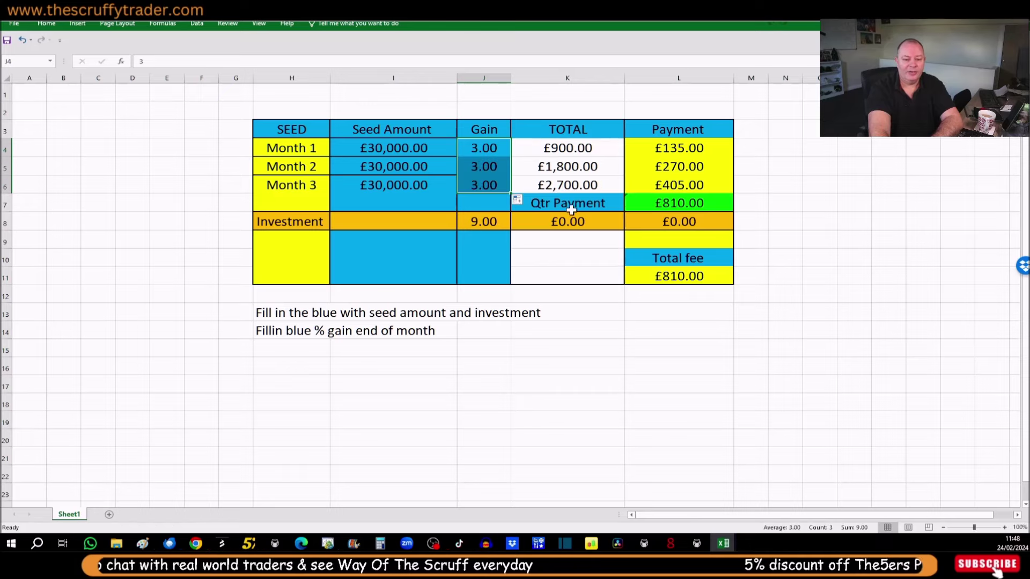
{"action": "left_click", "coordinate": [783, 215]}
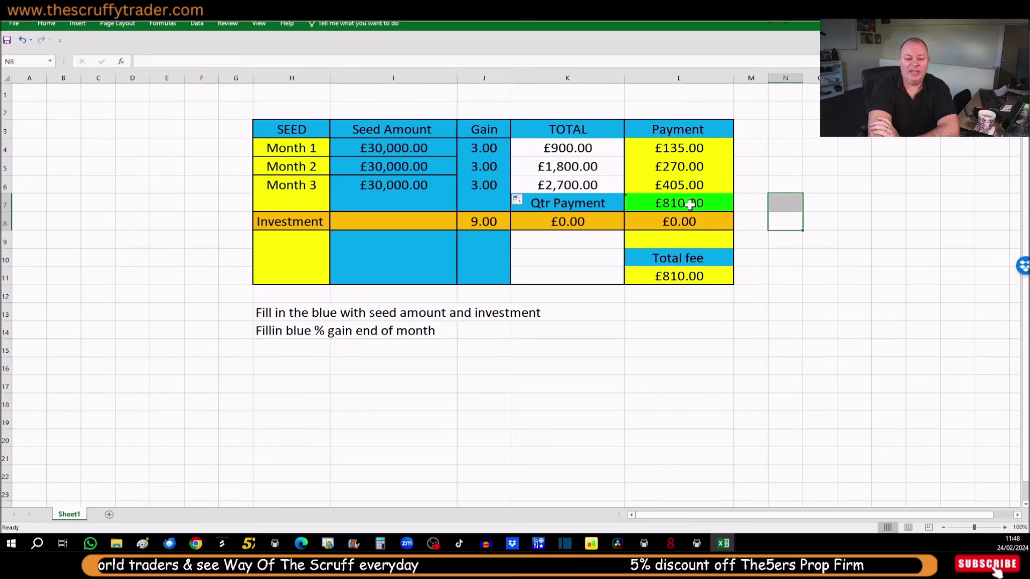
Step: Enter 1000000 as the seed amount in the Investment row and check the total fee
{"action": "left_click", "coordinate": [482, 221]}
{"action": "left_click", "coordinate": [396, 221]}
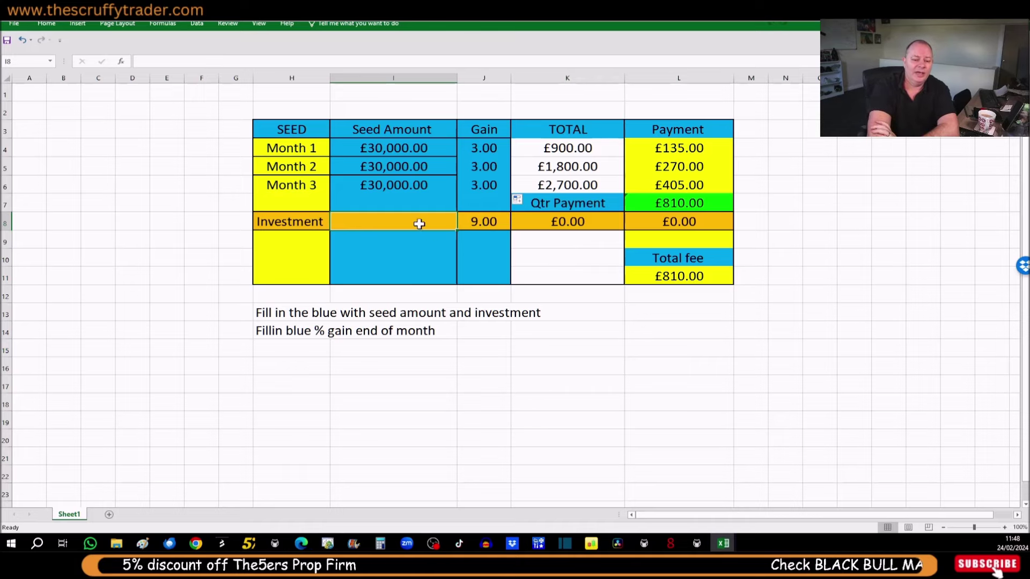
{"action": "type", "text": "1,000,00"}
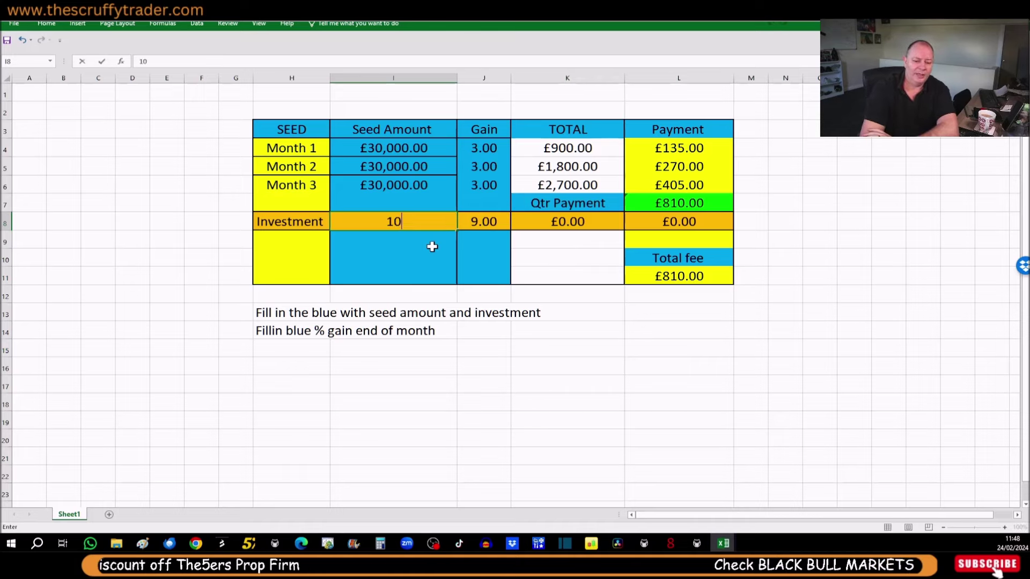
{"action": "type", "text": "00000"}
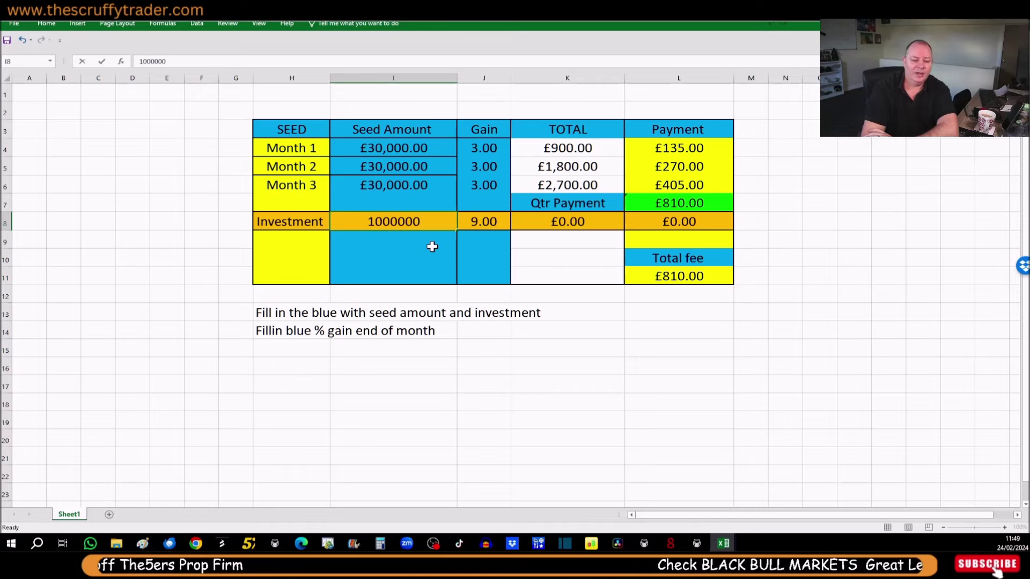
{"action": "key", "text": "Return"}
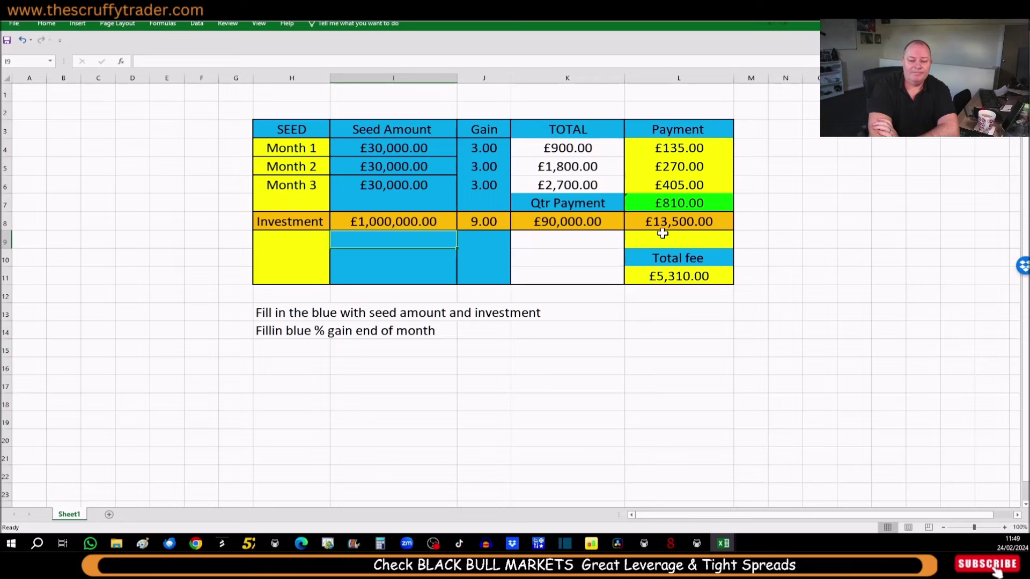
{"action": "left_click", "coordinate": [671, 270]}
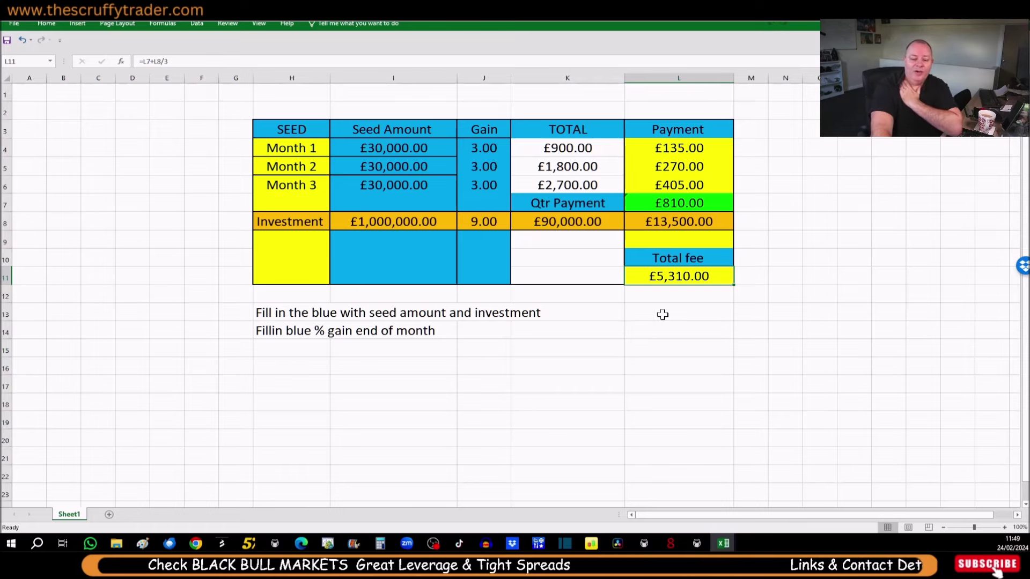
Step: Change the "Total fee" label to "Mth Total fee"
{"action": "left_click", "coordinate": [651, 258]}
{"action": "left_click", "coordinate": [139, 62]}
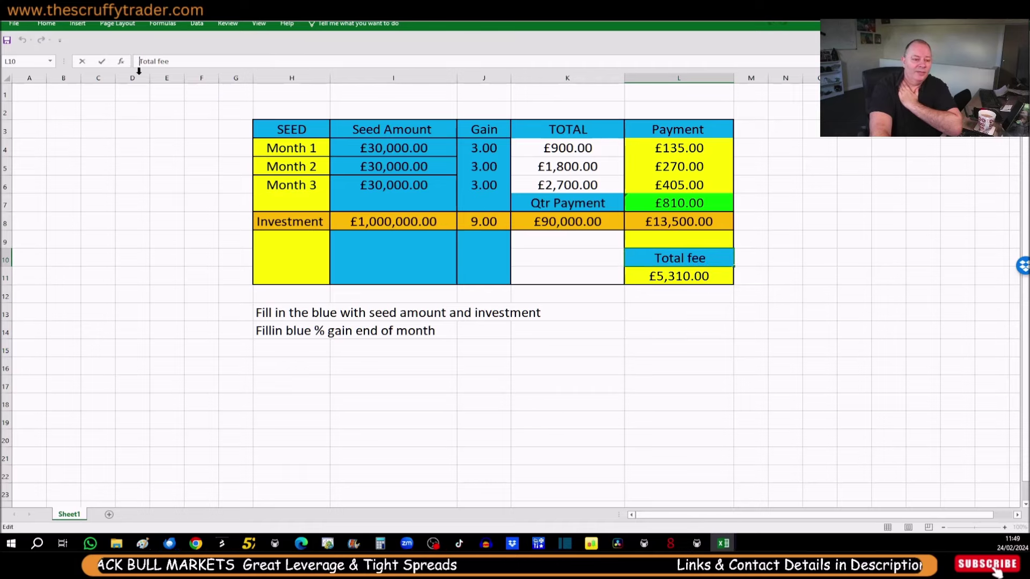
{"action": "type", "text": "Mth"}
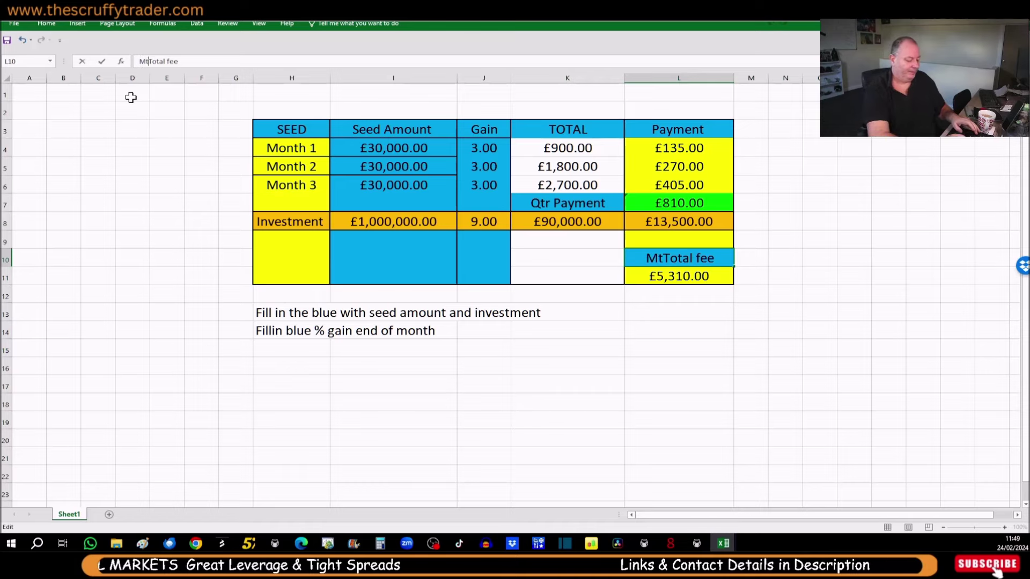
{"action": "key", "text": "Return"}
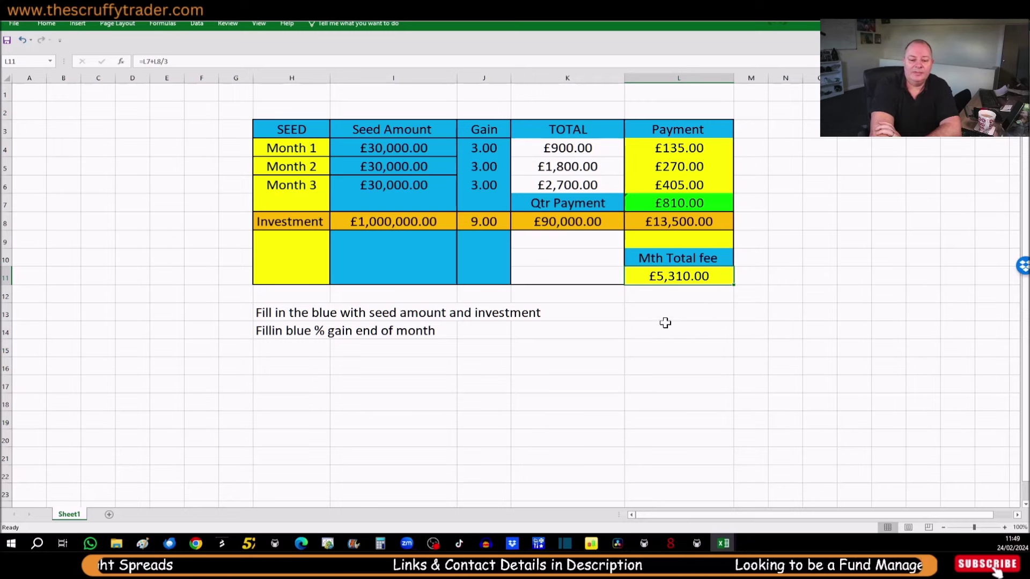
Step: Set the Investment row's amount to 2000000
{"action": "left_click", "coordinate": [379, 223]}
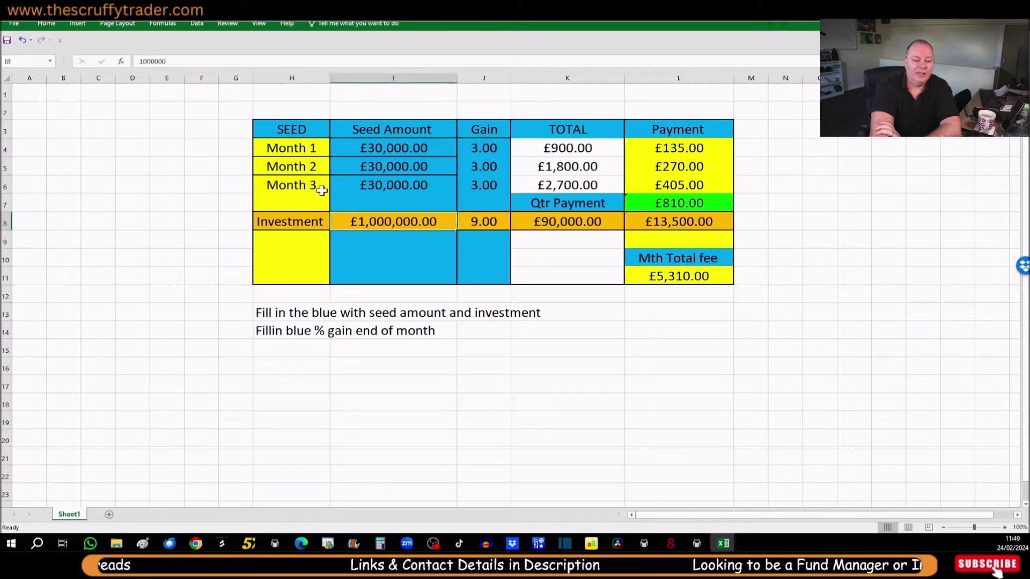
{"action": "left_click", "coordinate": [143, 61]}
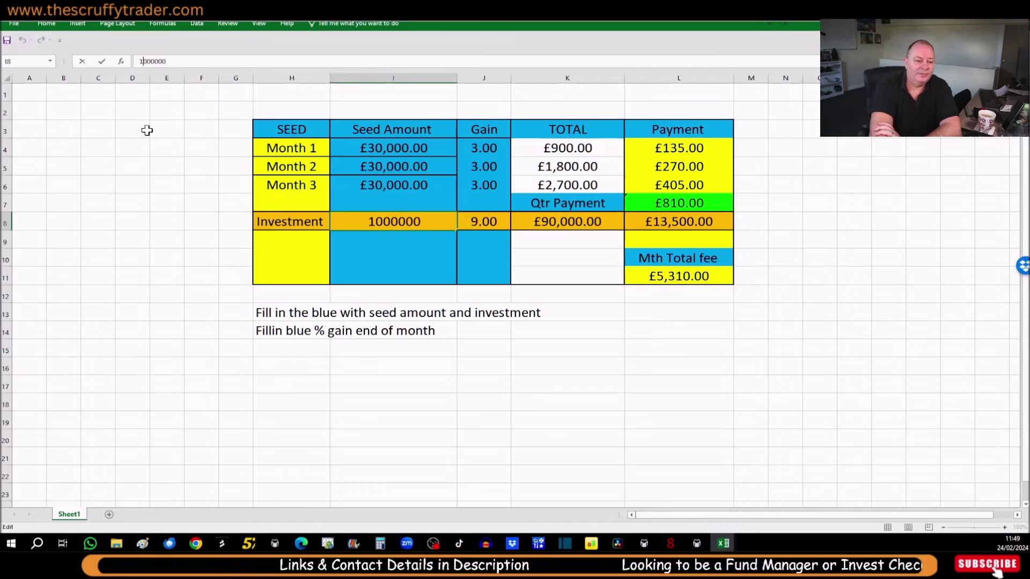
{"action": "key", "text": "BackSpace"}
{"action": "type", "text": "2"}
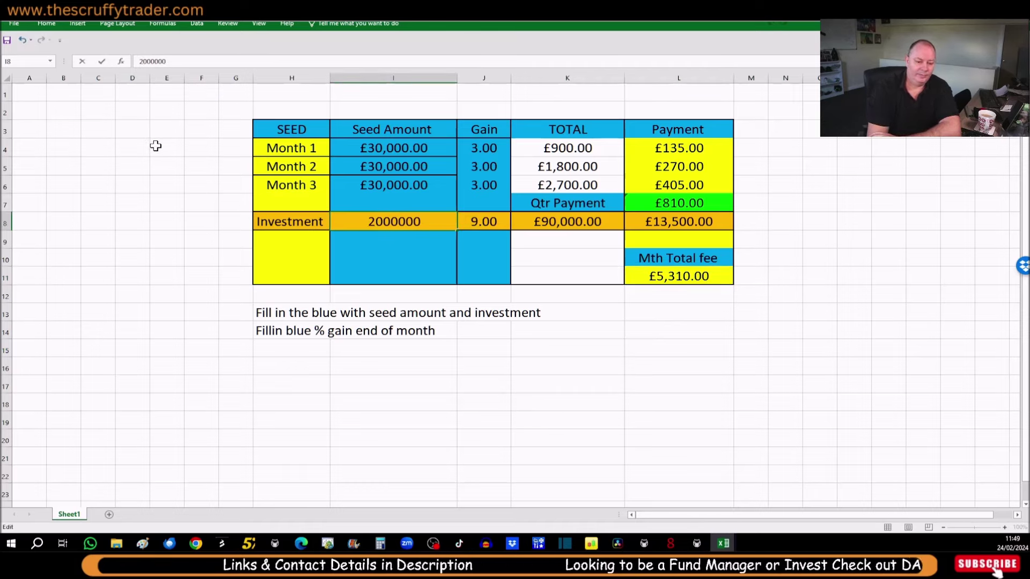
{"action": "key", "text": "Return"}
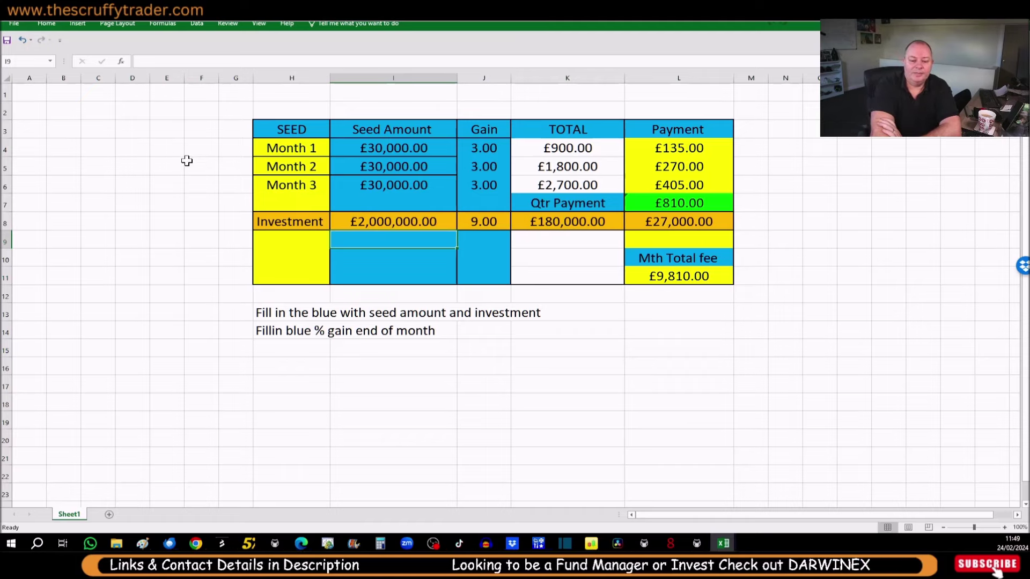
Step: Set the Investment row's amount to 10000000 and check its payment and the monthly total fee
{"action": "left_click", "coordinate": [486, 189]}
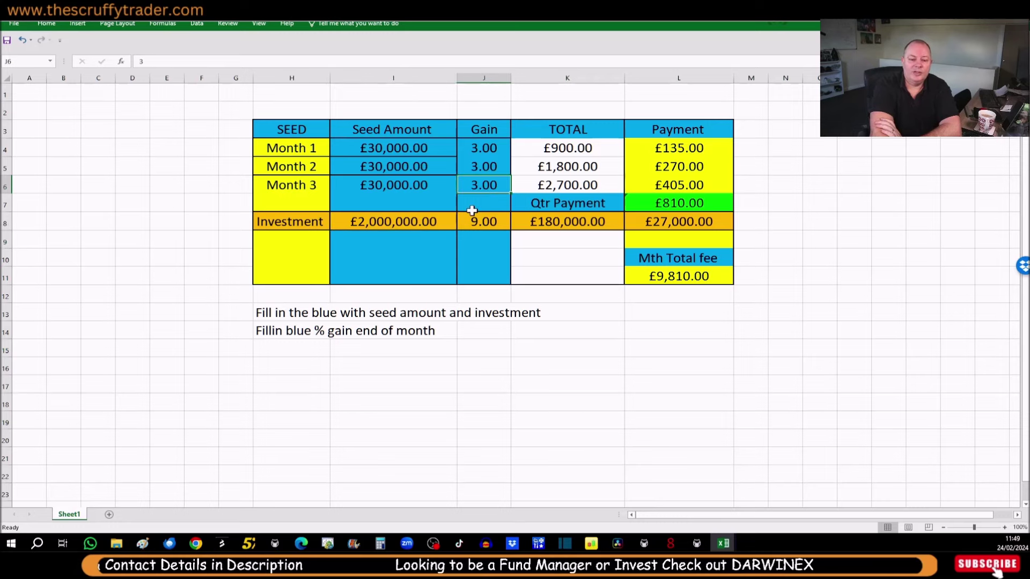
{"action": "double_click", "coordinate": [358, 223]}
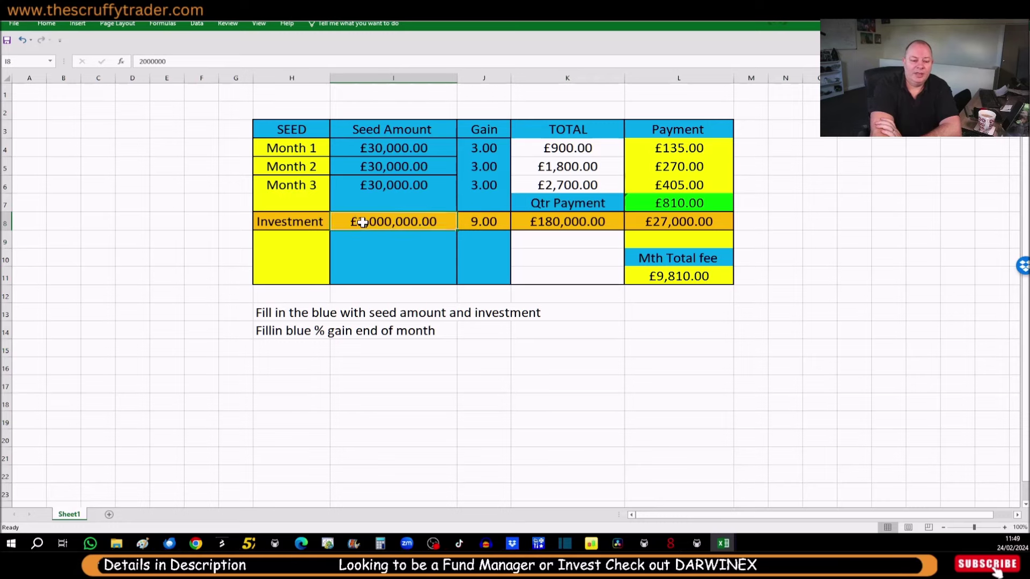
{"action": "key", "text": "Delete"}
{"action": "type", "text": "10"}
{"action": "key", "text": "Return"}
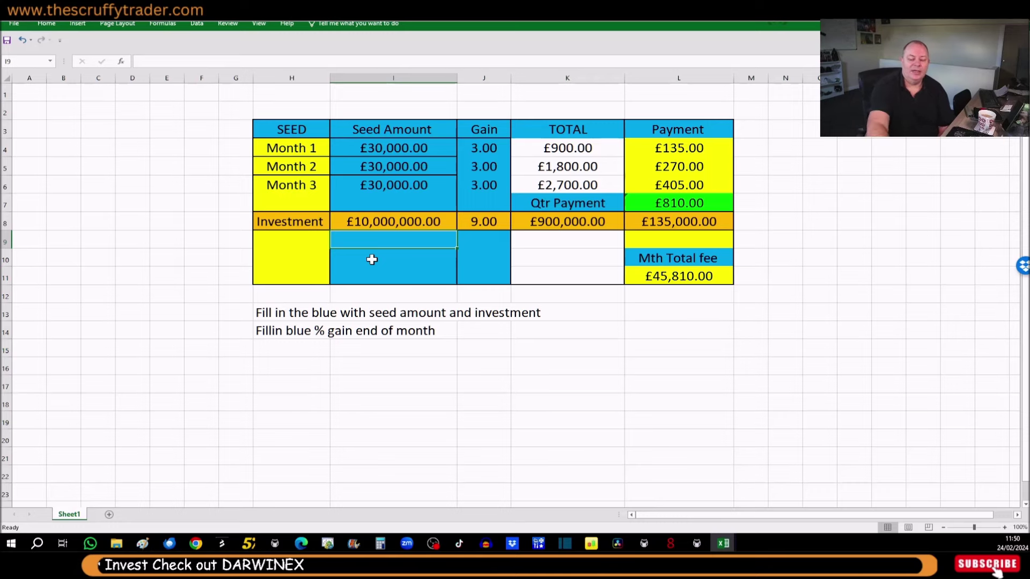
{"action": "left_click", "coordinate": [682, 225]}
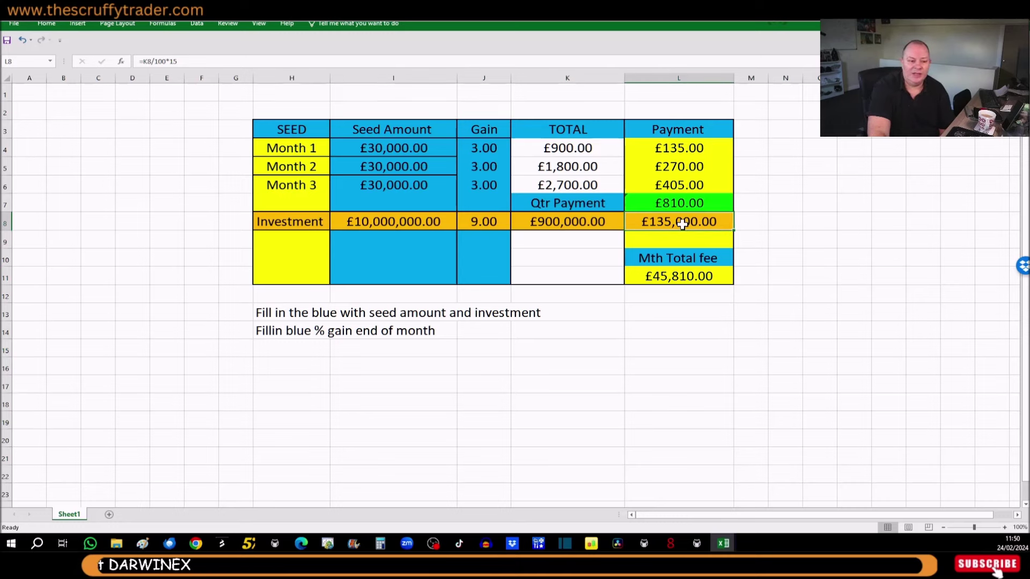
{"action": "left_click", "coordinate": [671, 277]}
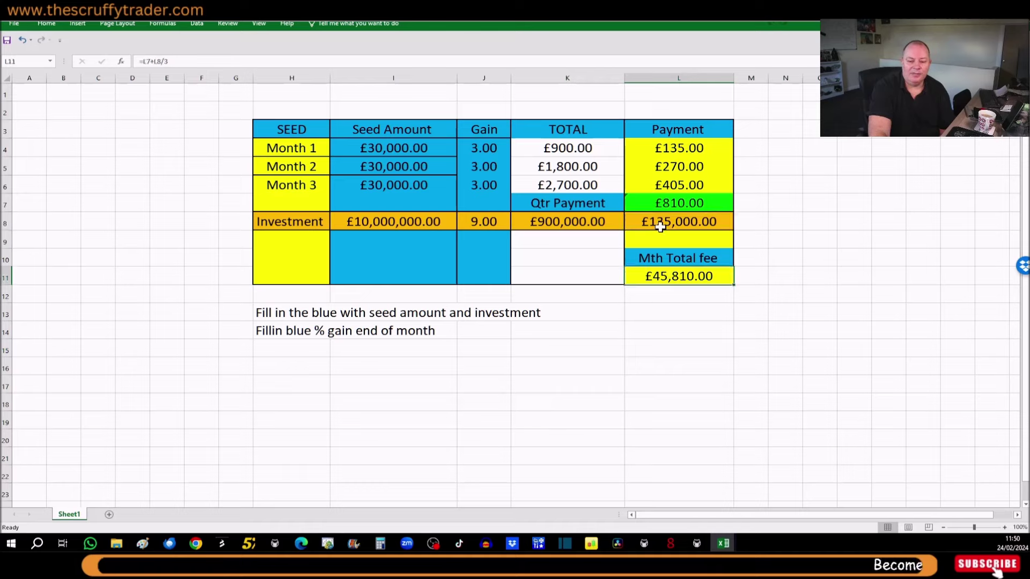
{"action": "left_click", "coordinate": [667, 297]}
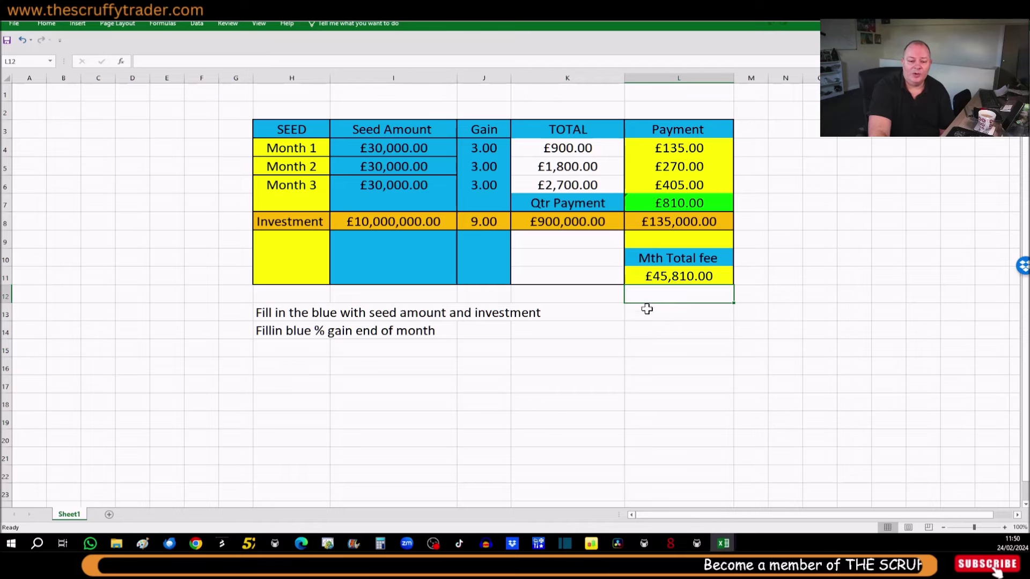